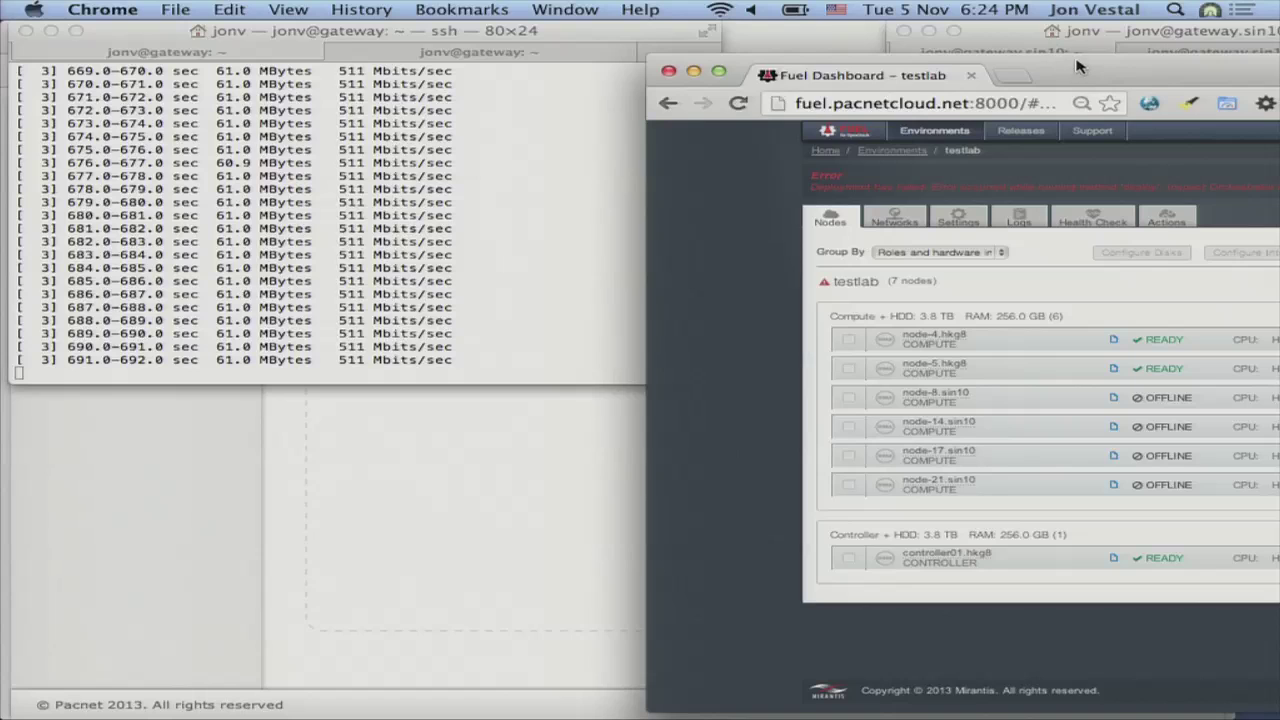
Shrink the Fuel Dashboard window away from the terminals and move the Singapore gateway terminal beside the other gateway terminal.
{"action": "left_click_drag", "start_coordinate": [1082, 70], "coordinate": [760, 48]}
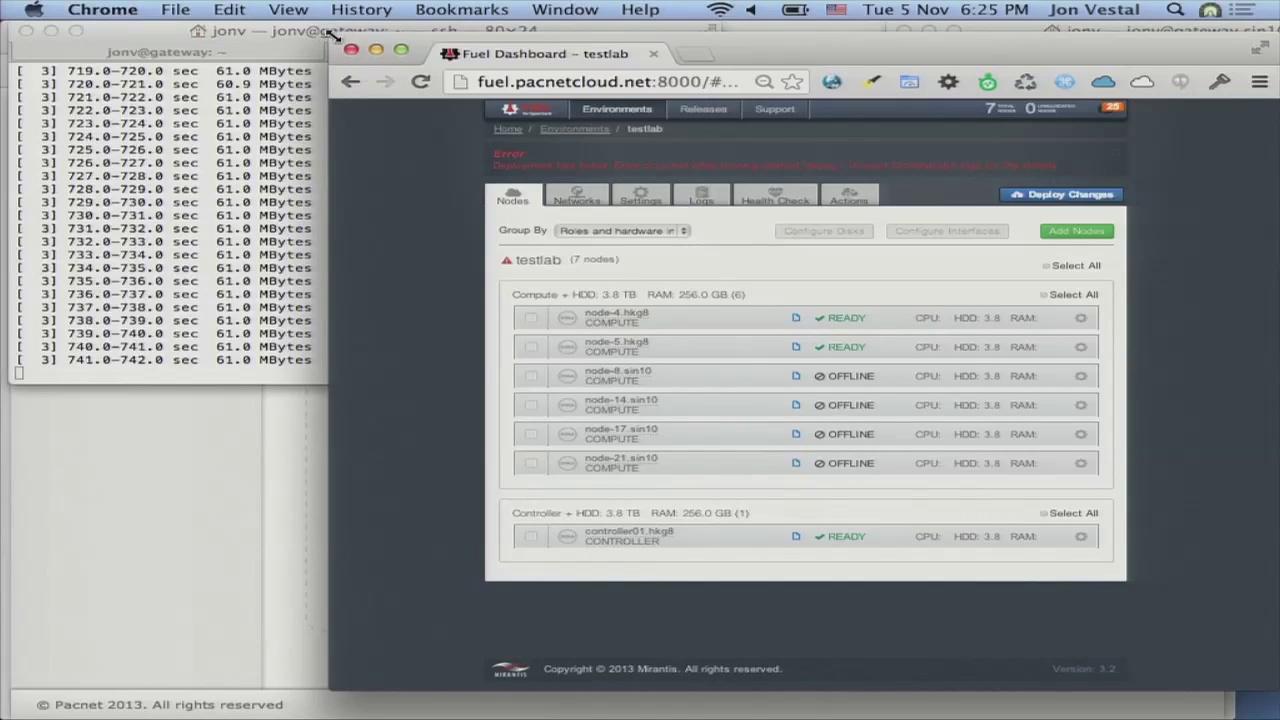
{"action": "left_click_drag", "start_coordinate": [330, 42], "coordinate": [695, 180]}
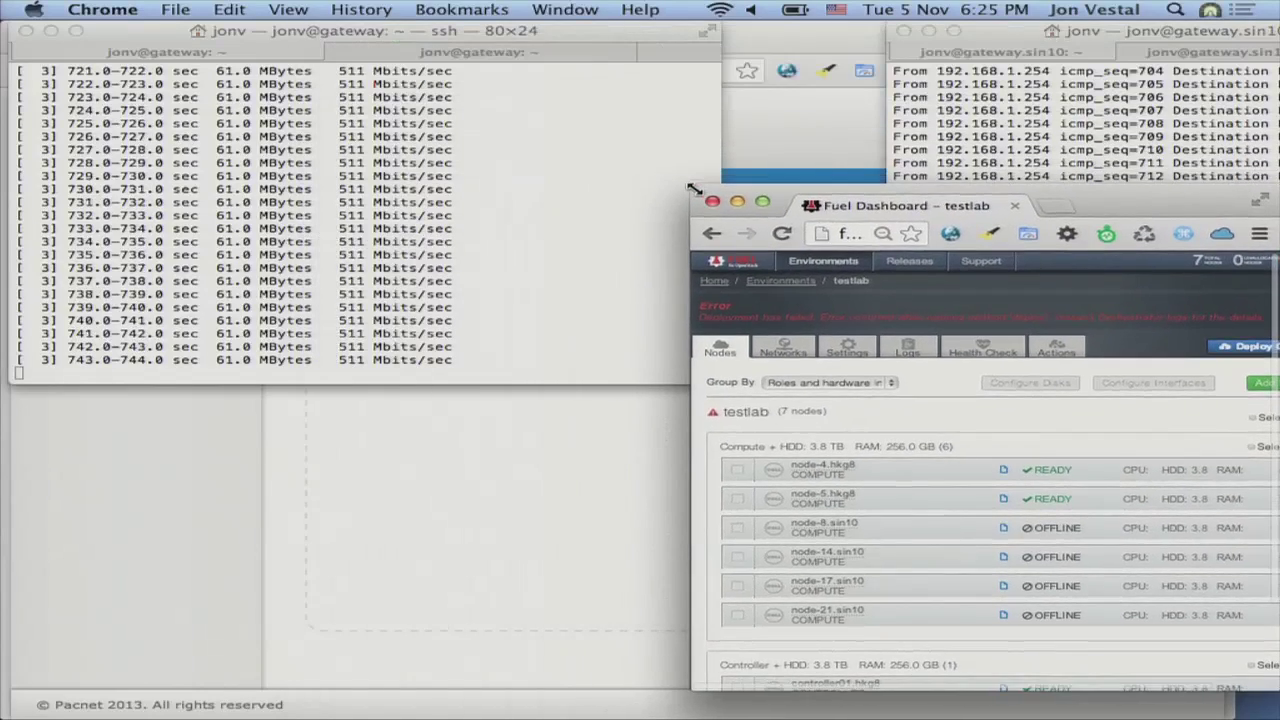
{"action": "left_click", "coordinate": [1075, 118]}
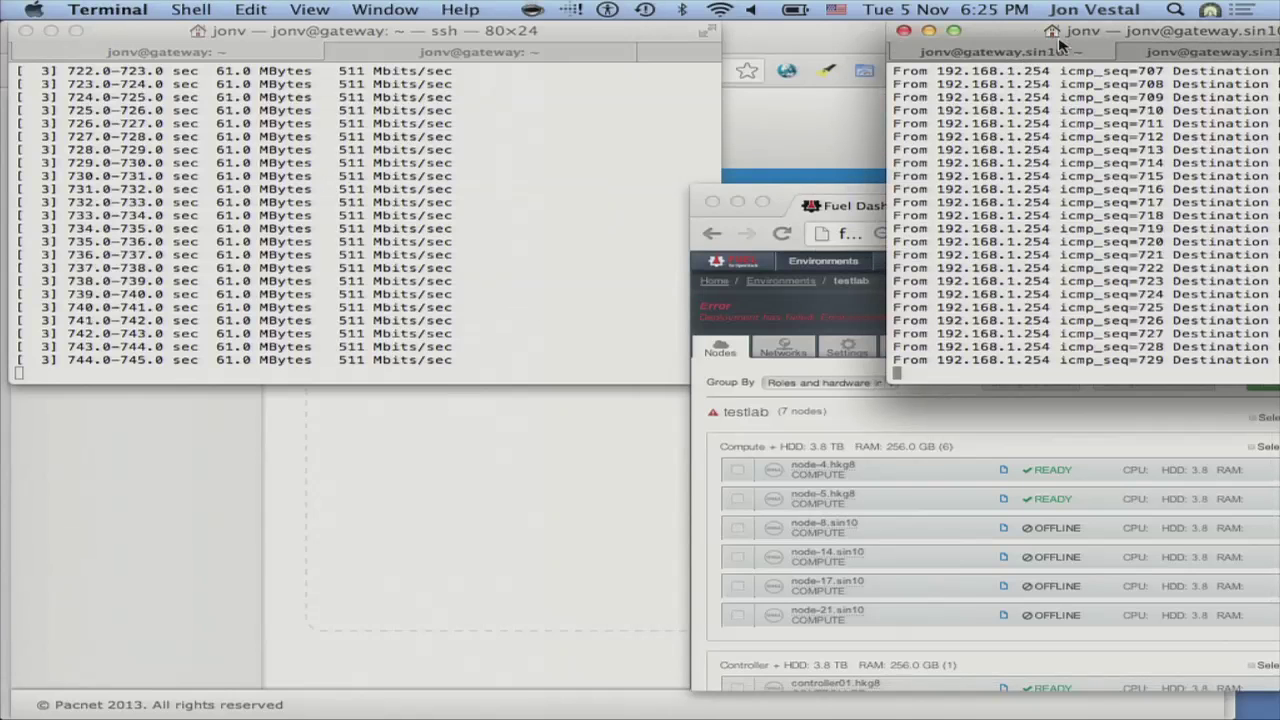
{"action": "left_click_drag", "start_coordinate": [1052, 32], "coordinate": [732, 32]}
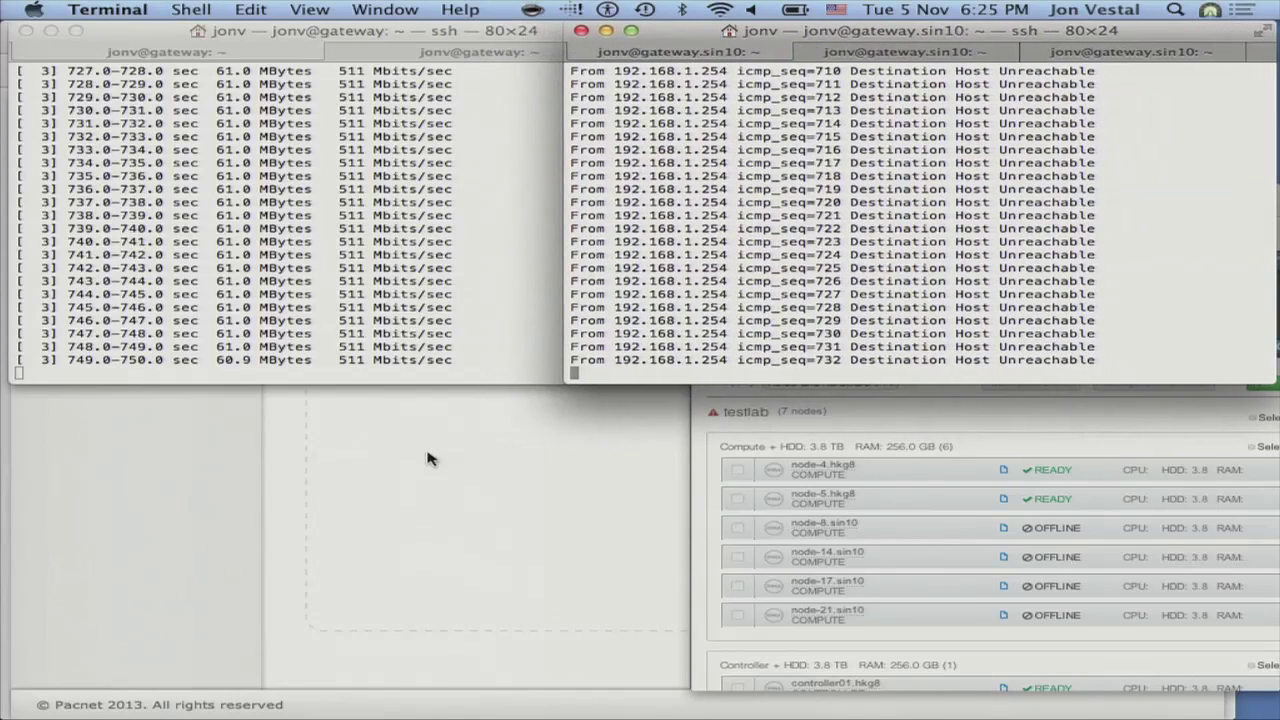
Shift the Singapore gateway terminal so it peeks out behind the Pacnet portal and bring the portal to the front.
{"action": "left_click", "coordinate": [427, 458]}
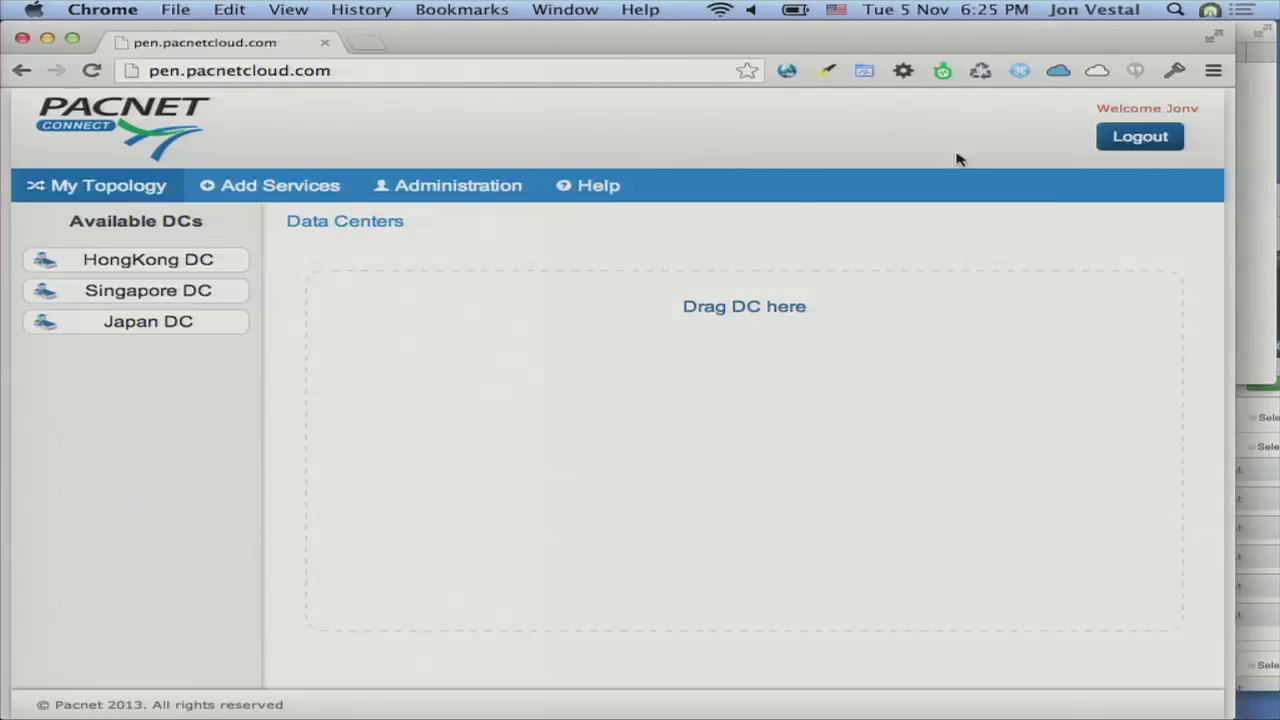
{"action": "left_click", "coordinate": [1255, 110]}
{"action": "left_click_drag", "start_coordinate": [796, 25], "coordinate": [992, 10]}
{"action": "left_click", "coordinate": [500, 425]}
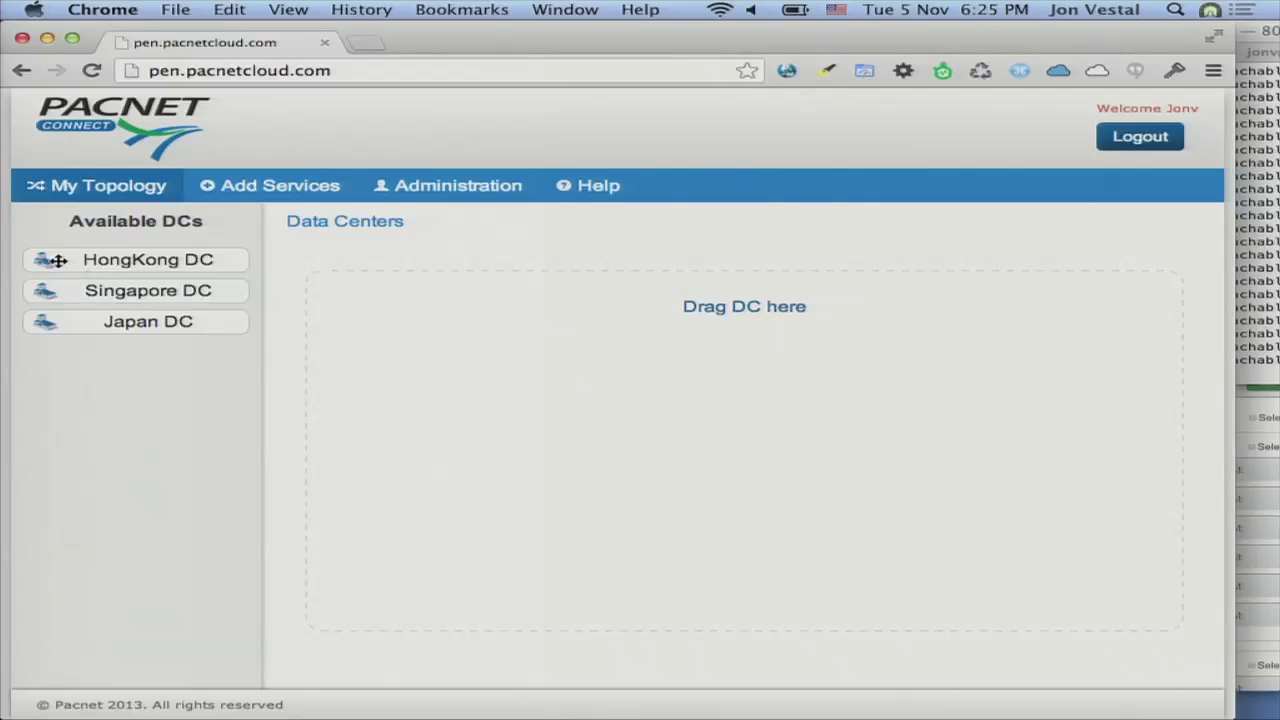
Place HongKong DC and Singapore DC on the data center map and link them together.
{"action": "left_click_drag", "start_coordinate": [71, 257], "coordinate": [403, 318]}
{"action": "left_click_drag", "start_coordinate": [123, 257], "coordinate": [886, 451]}
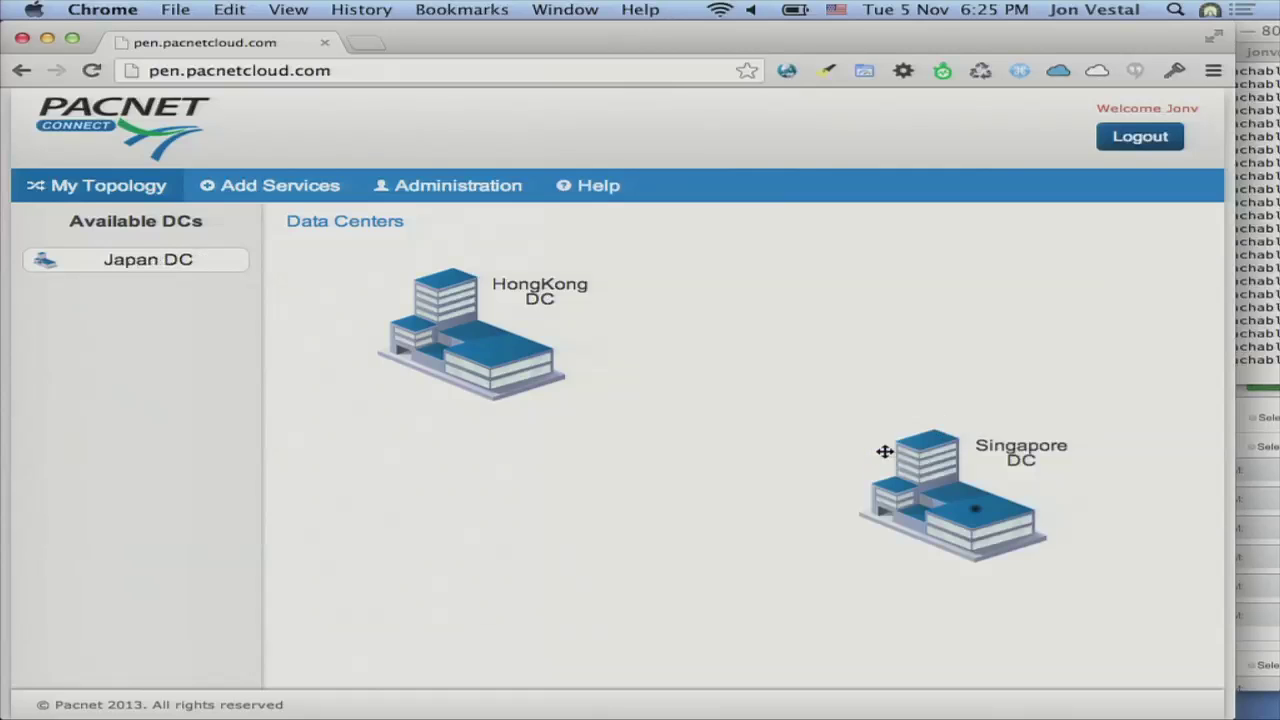
{"action": "left_click_drag", "start_coordinate": [492, 348], "coordinate": [975, 514]}
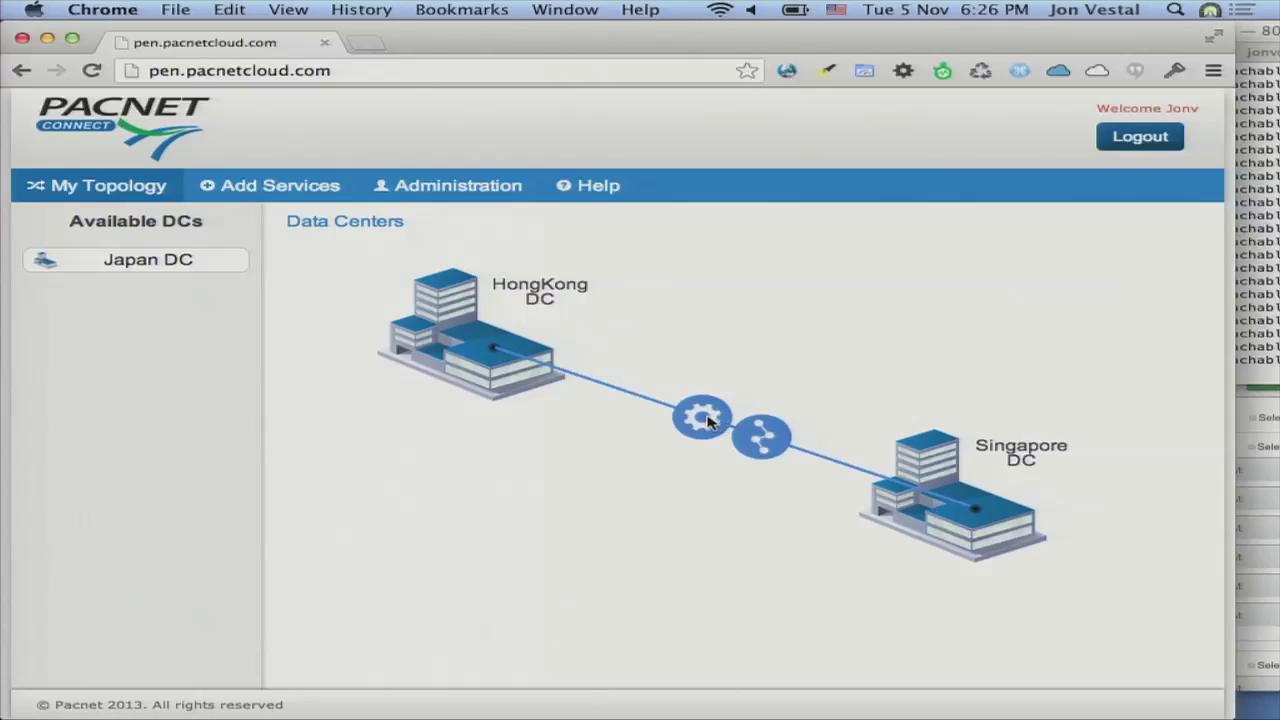
Open the endpoints of the HongKong–Singapore link and place HK.46 and SIN.46 on the map.
{"action": "left_click", "coordinate": [708, 423]}
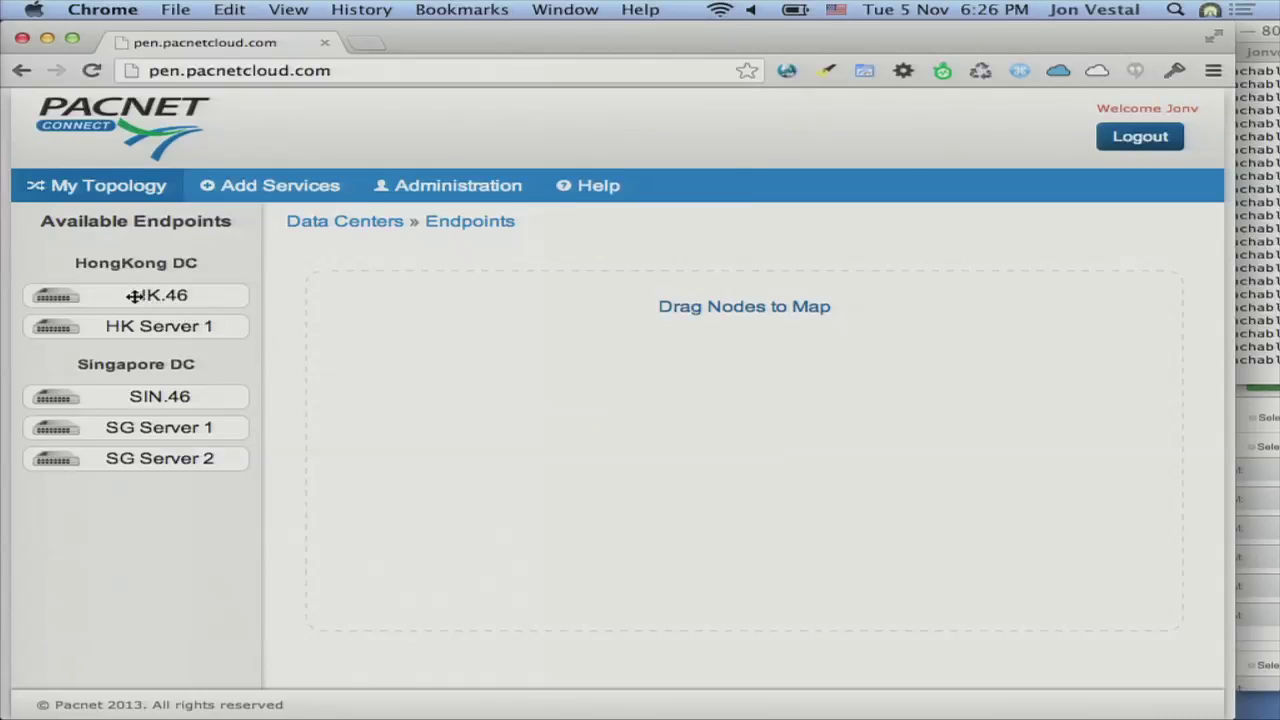
{"action": "left_click_drag", "start_coordinate": [134, 294], "coordinate": [477, 335]}
{"action": "left_click_drag", "start_coordinate": [140, 366], "coordinate": [650, 492]}
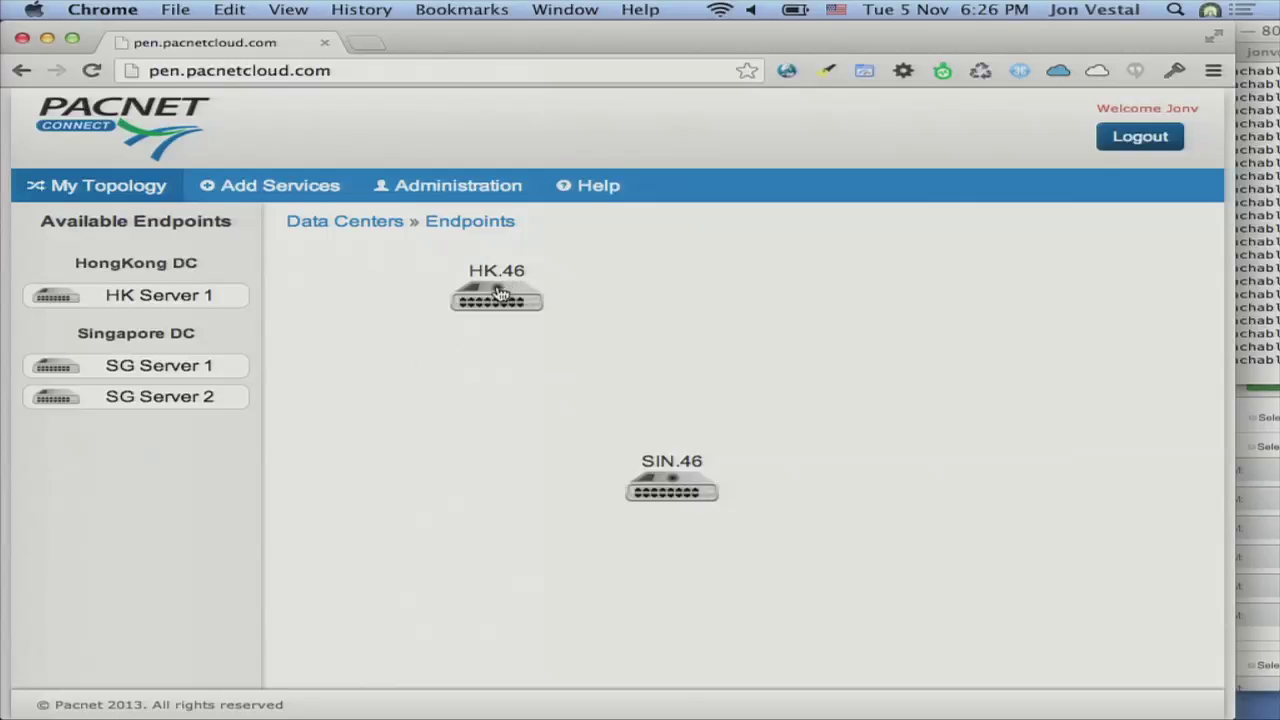
Draw a flow from HK.46 to SIN.46 and name it "Trunk Between Sg and Hk".
{"action": "left_click_drag", "start_coordinate": [500, 293], "coordinate": [673, 483]}
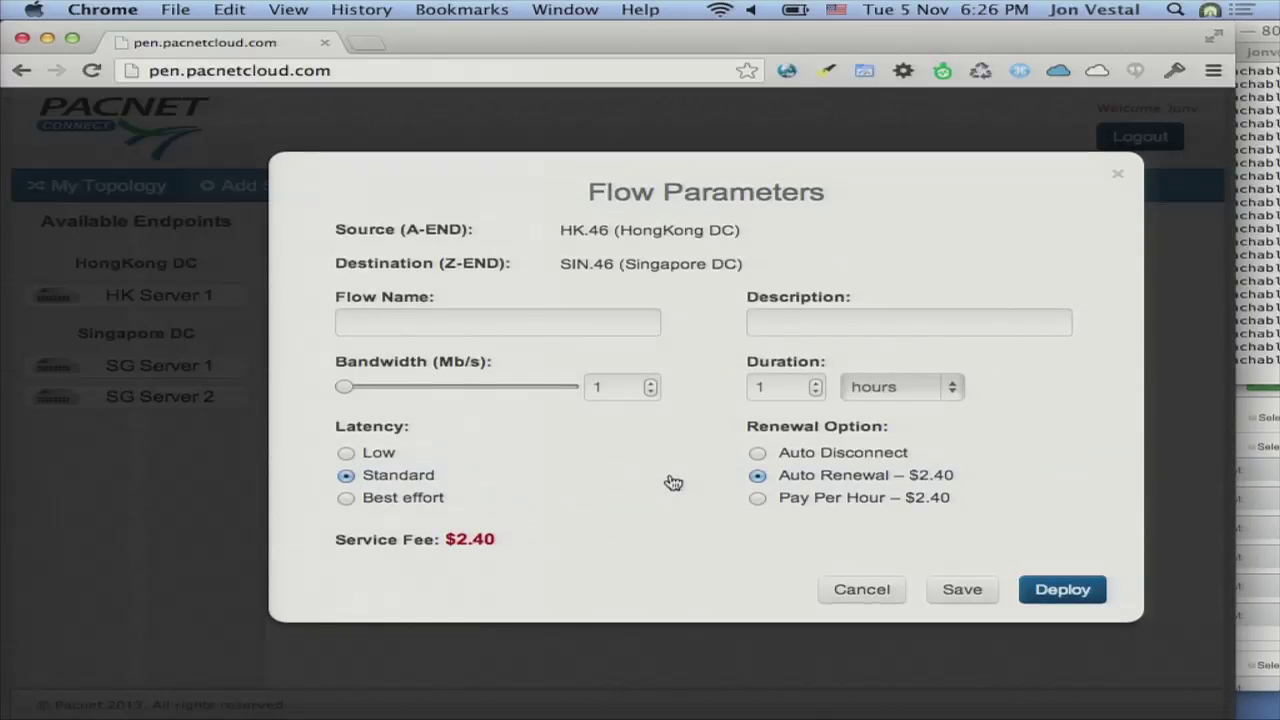
{"action": "left_click", "coordinate": [551, 315]}
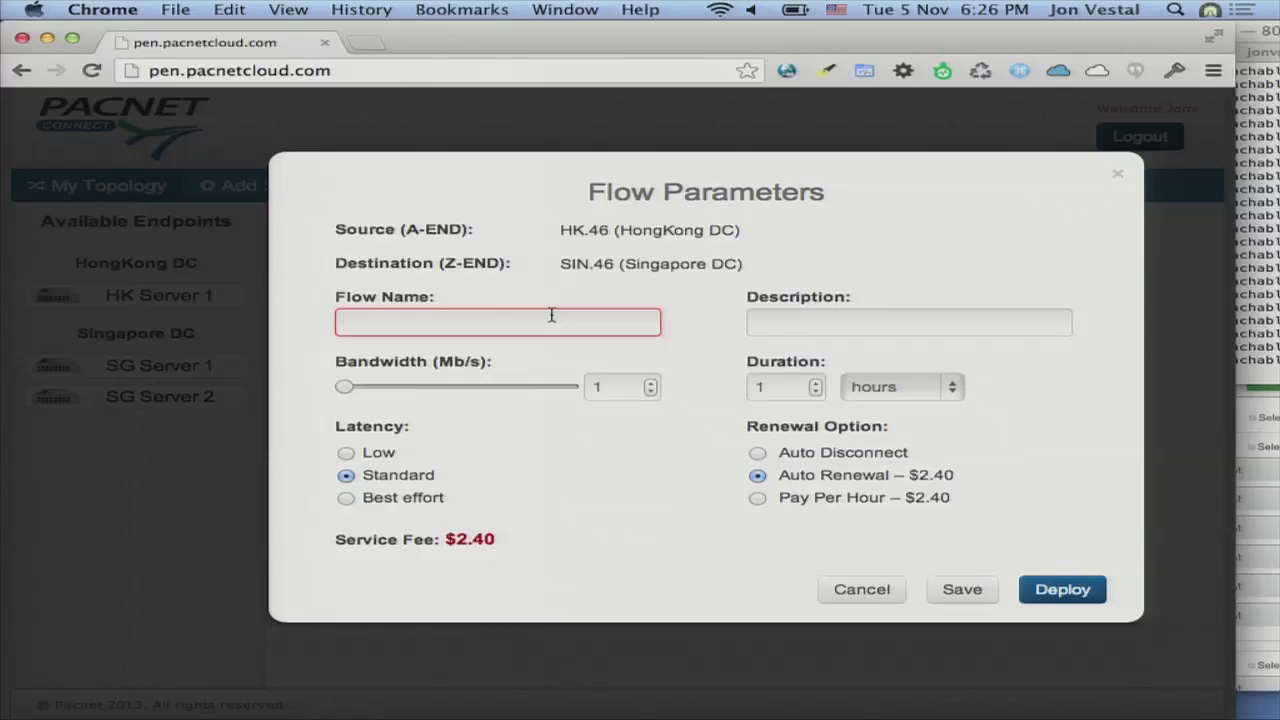
{"action": "type", "text": "Trunk B"}
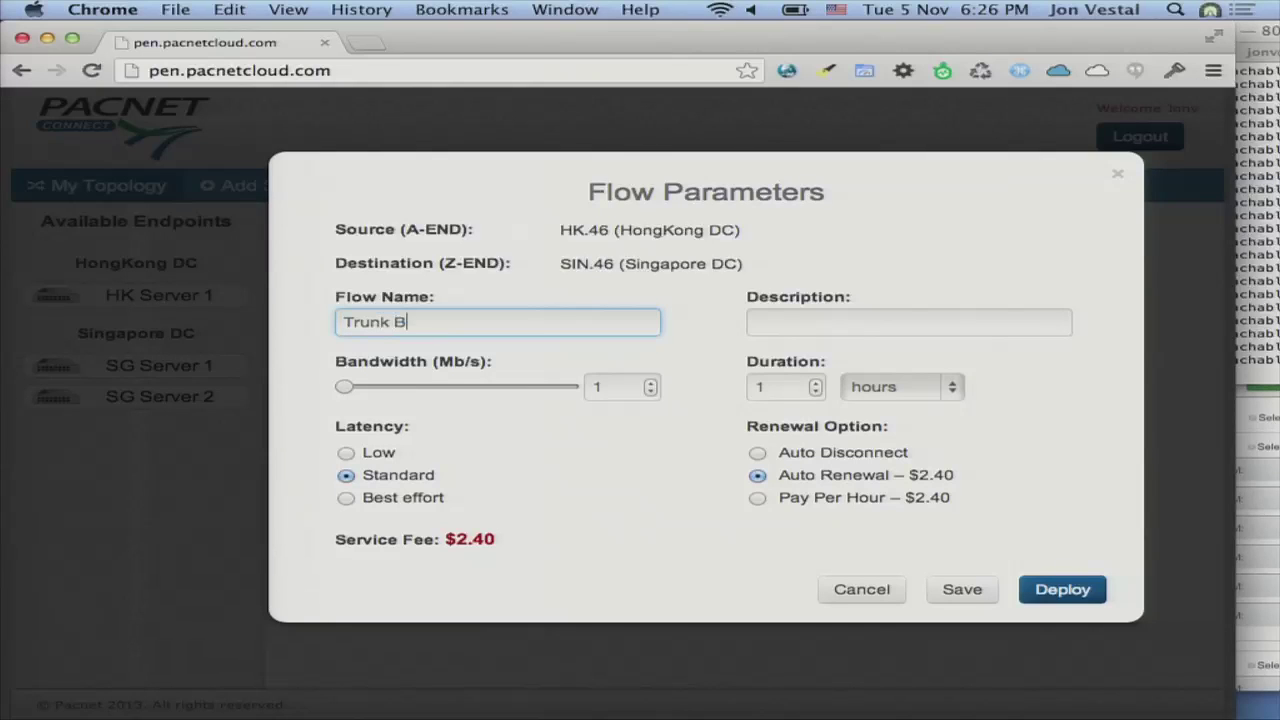
{"action": "type", "text": "etween Sg and Hk"}
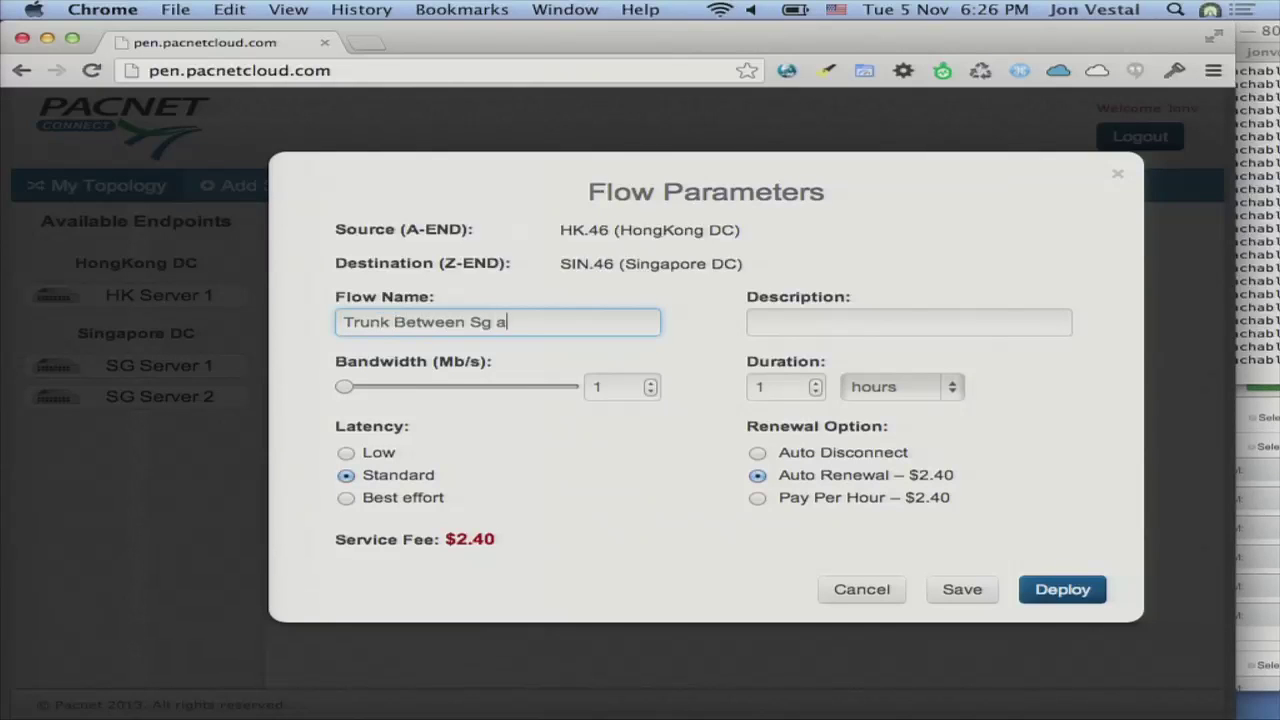
{"action": "key", "text": "Tab"}
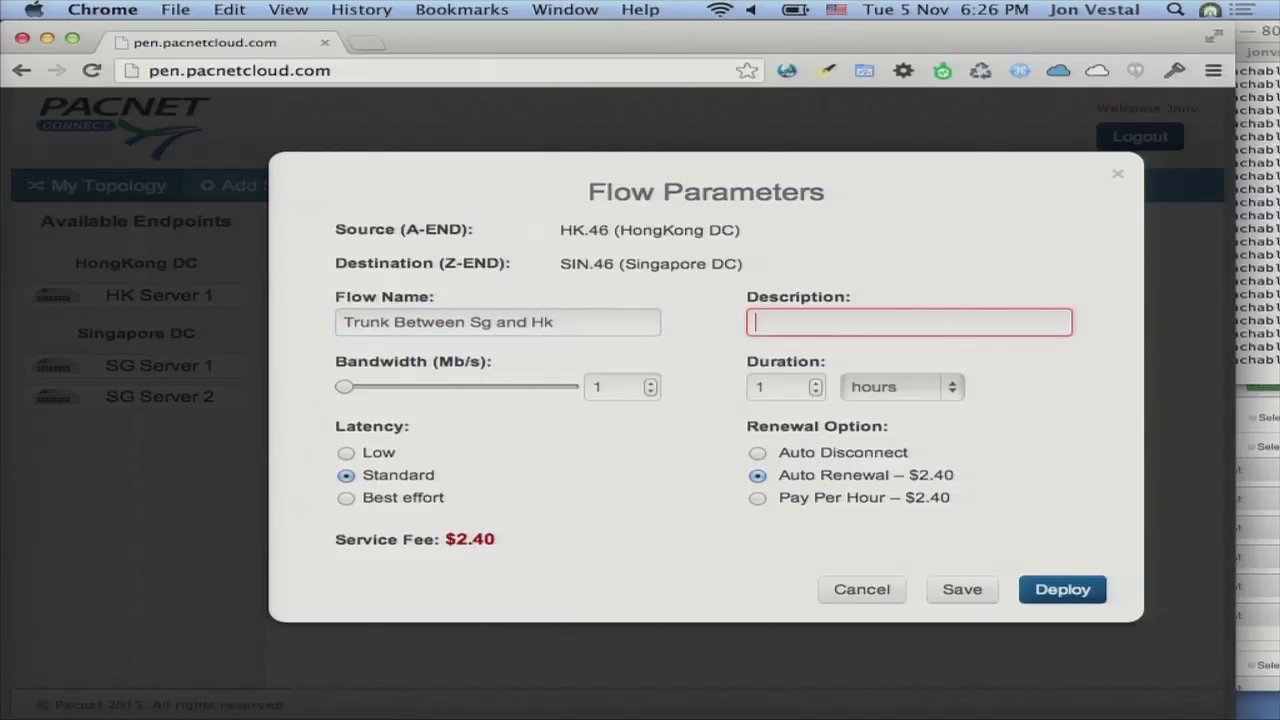
Enter "300Mbps Trunk" as the flow's description and set its bandwidth to 300 Mb/s.
{"action": "type", "text": "Tru"}
{"action": "key", "text": "BackSpace"}
{"action": "key", "text": "BackSpace"}
{"action": "key", "text": "BackSpace"}
{"action": "type", "text": "30"}
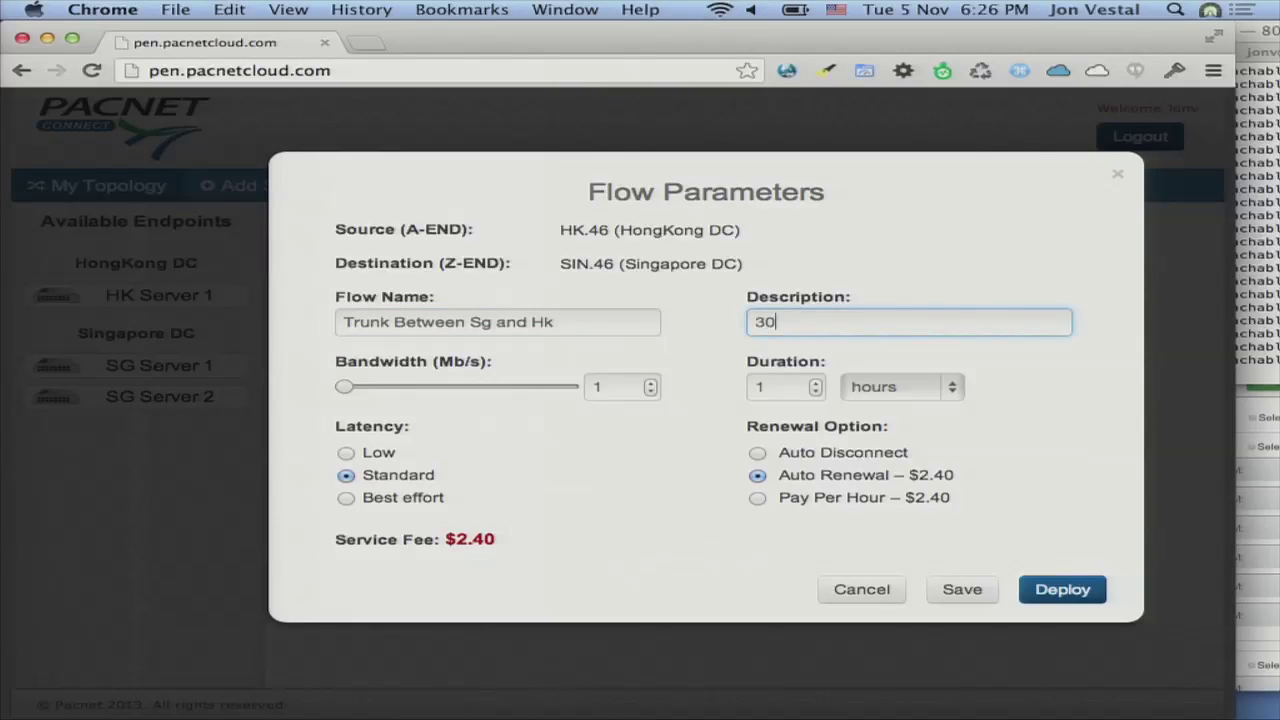
{"action": "type", "text": "0Mbps Trunk"}
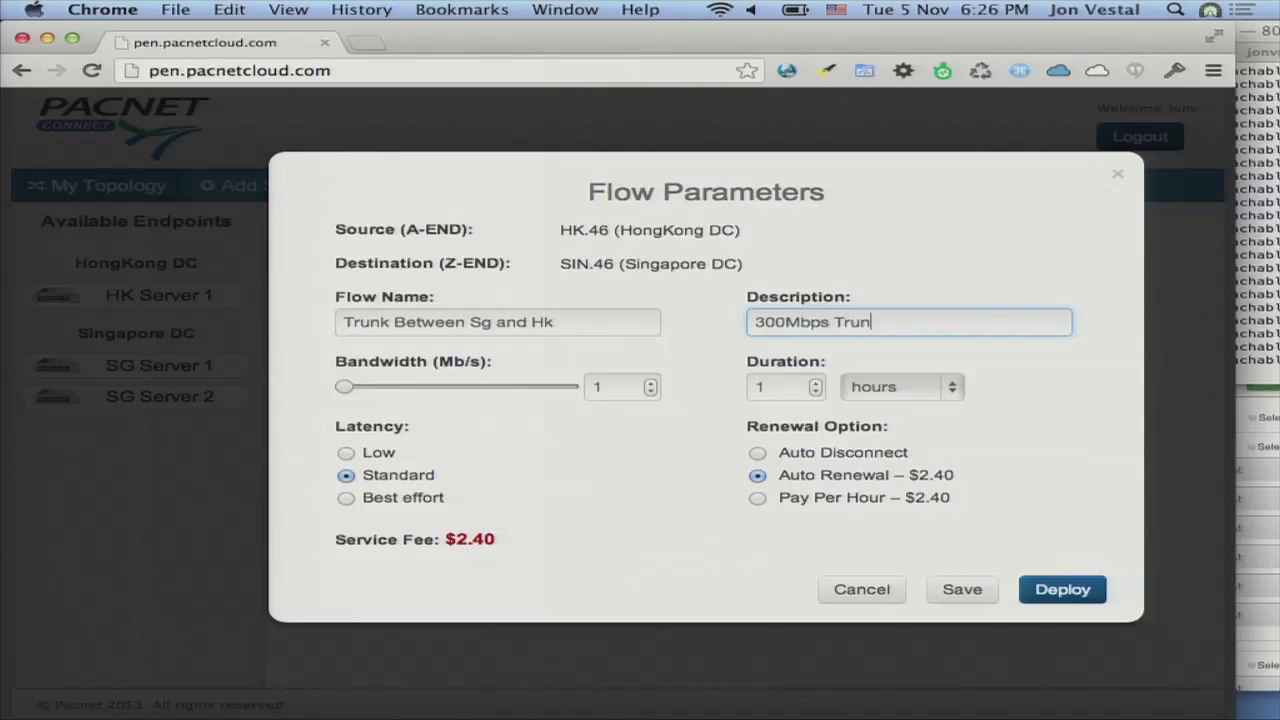
{"action": "key", "text": "Tab"}
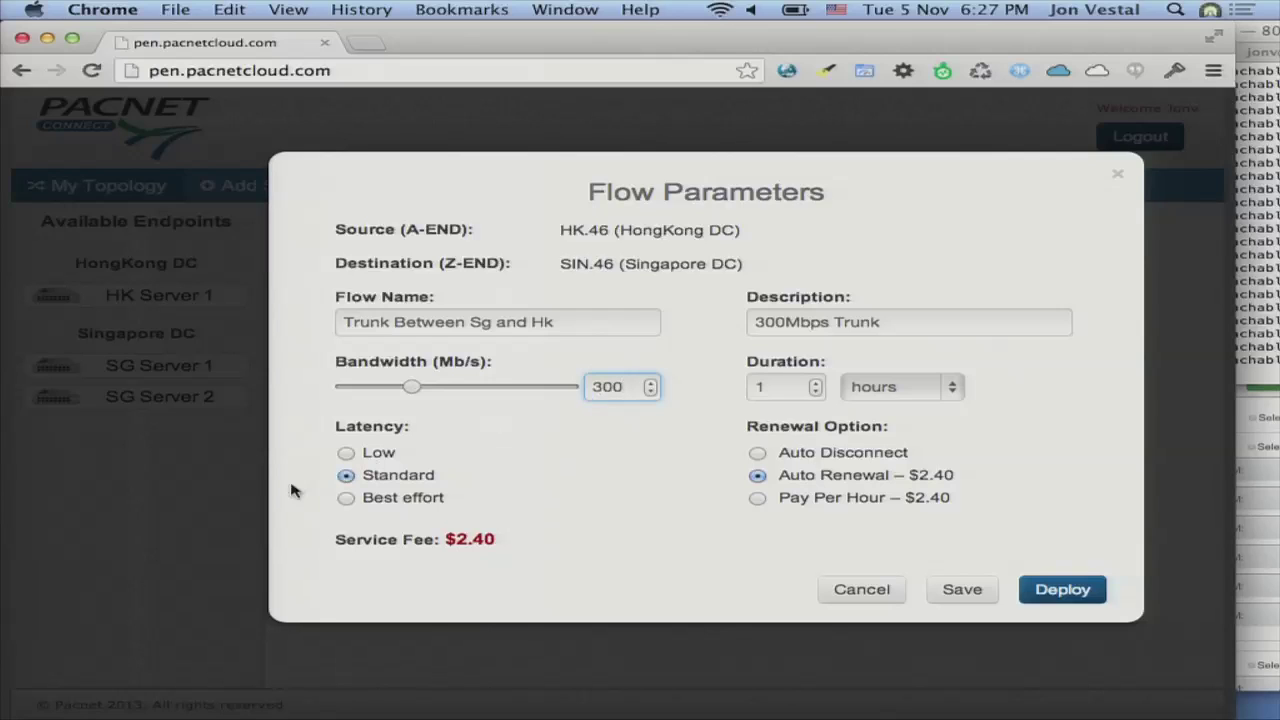
Try the Low and Best effort latency options for the flow and return to Standard.
{"action": "left_click", "coordinate": [347, 477]}
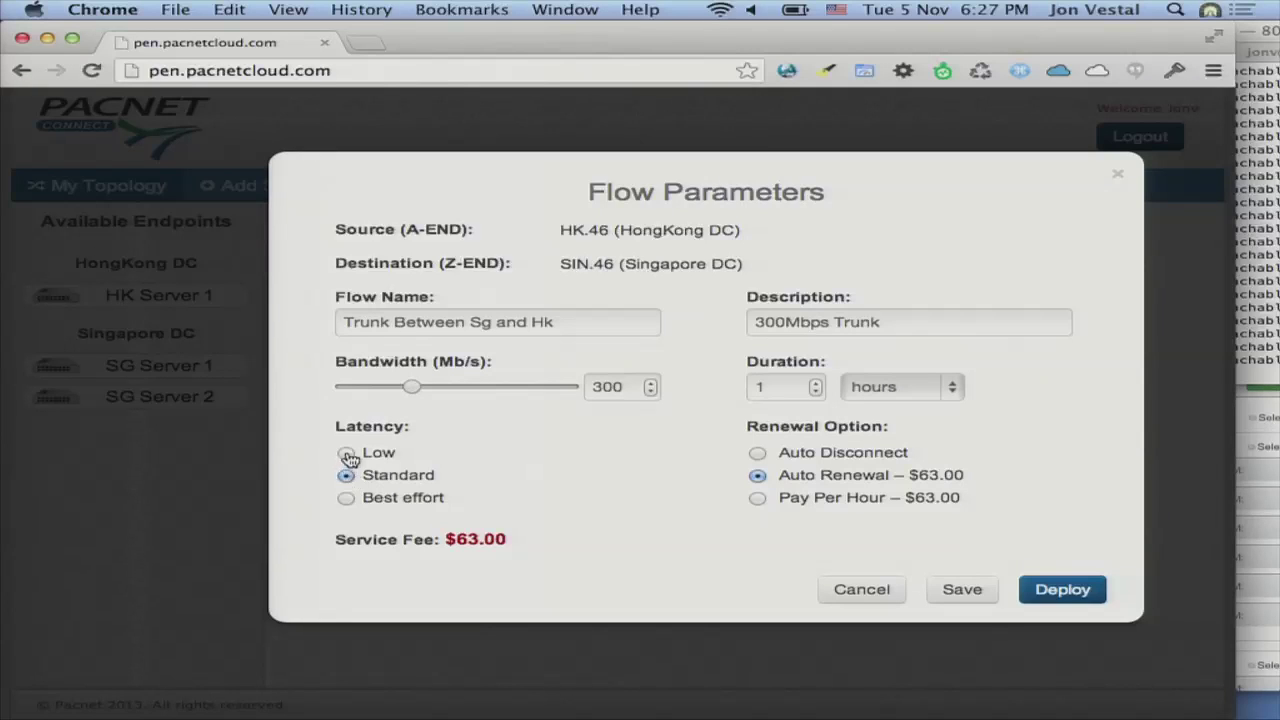
{"action": "left_click", "coordinate": [347, 452]}
{"action": "left_click", "coordinate": [350, 483]}
{"action": "left_click", "coordinate": [348, 497]}
{"action": "left_click", "coordinate": [350, 477]}
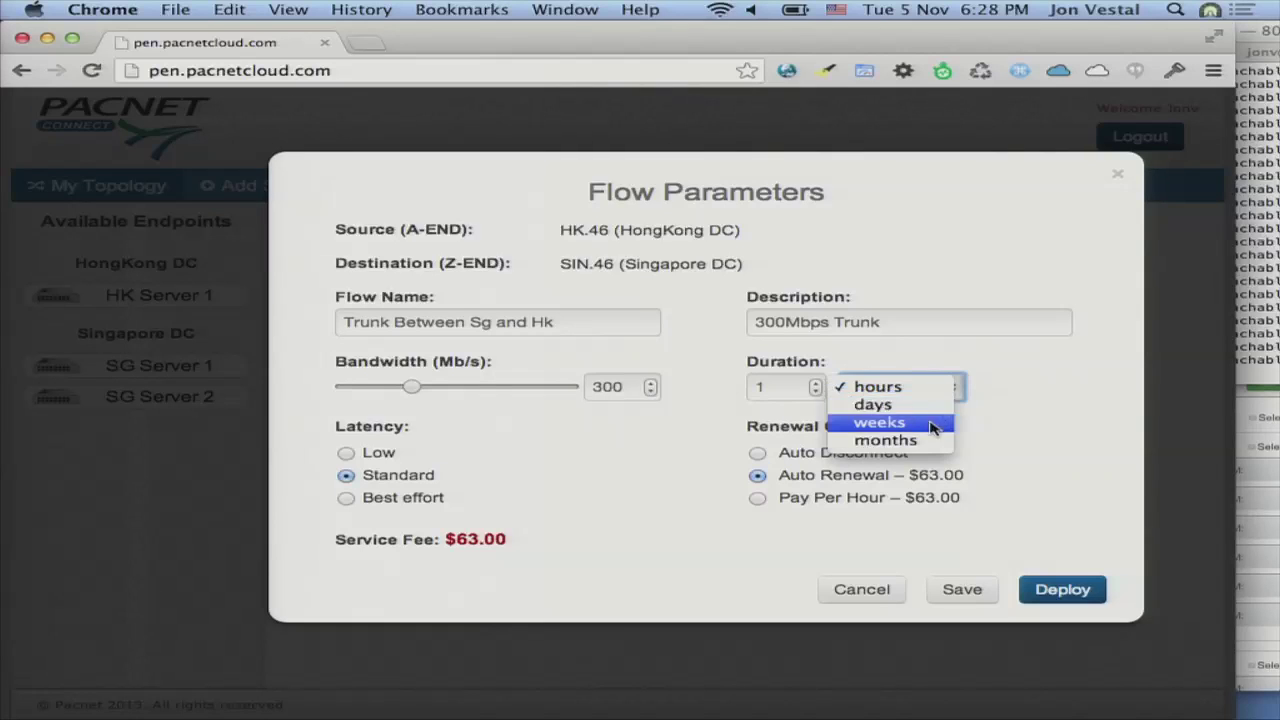
Set the flow's duration to 1 week with Auto Renewal, and cancel the flow parameters.
{"action": "left_click", "coordinate": [890, 423]}
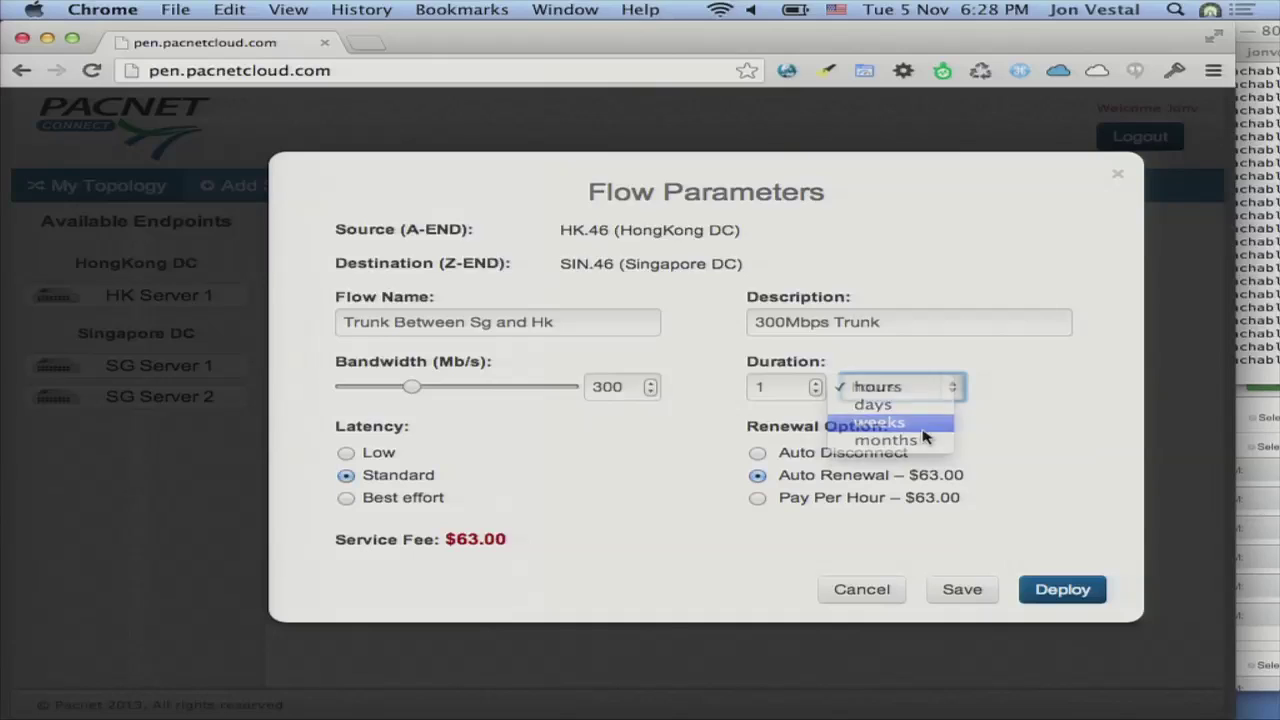
{"action": "left_click", "coordinate": [818, 476]}
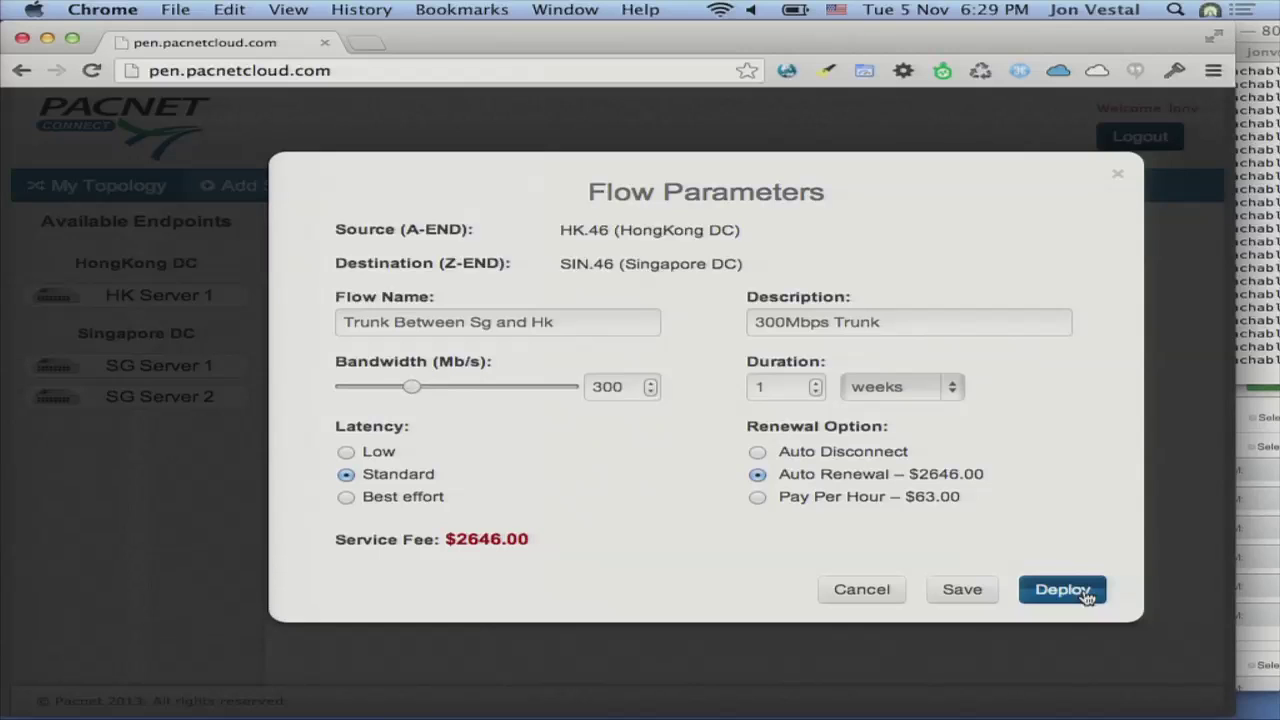
{"action": "left_click", "coordinate": [866, 592]}
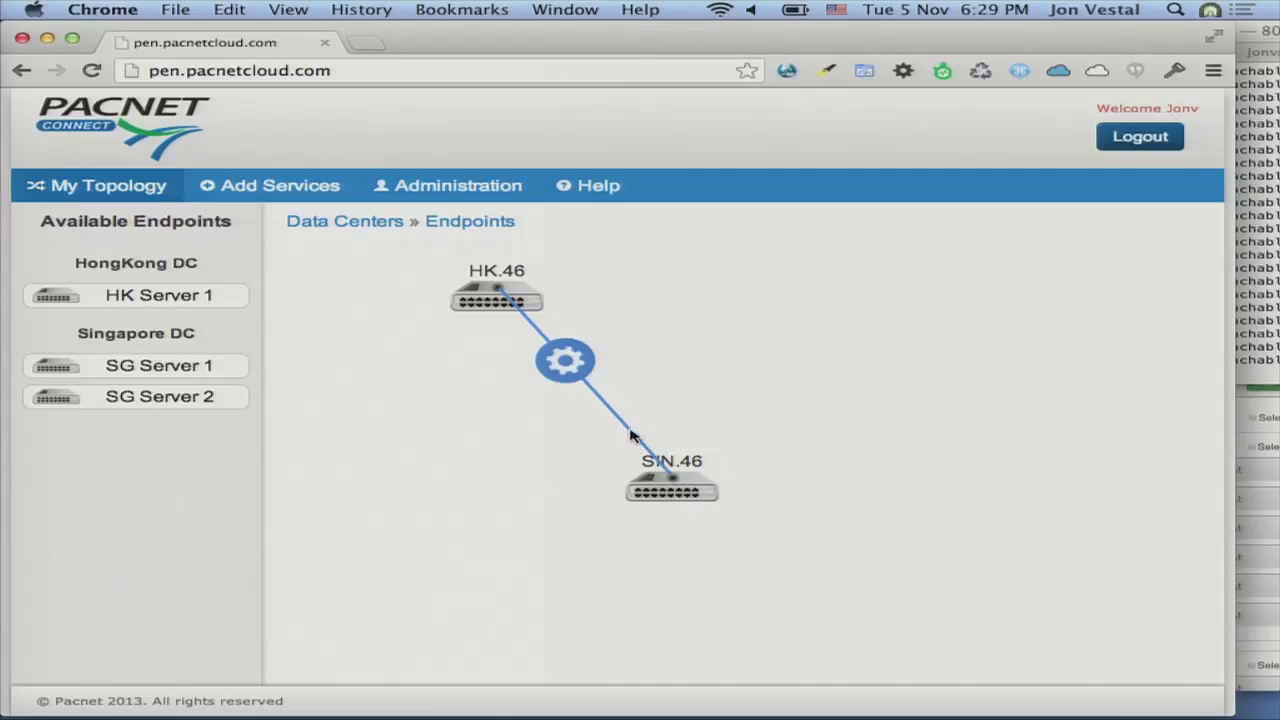
Remove the unconfigured flow between HK.46 and SIN.46 and confirm the removal.
{"action": "left_click", "coordinate": [632, 437]}
{"action": "key", "text": "Delete"}
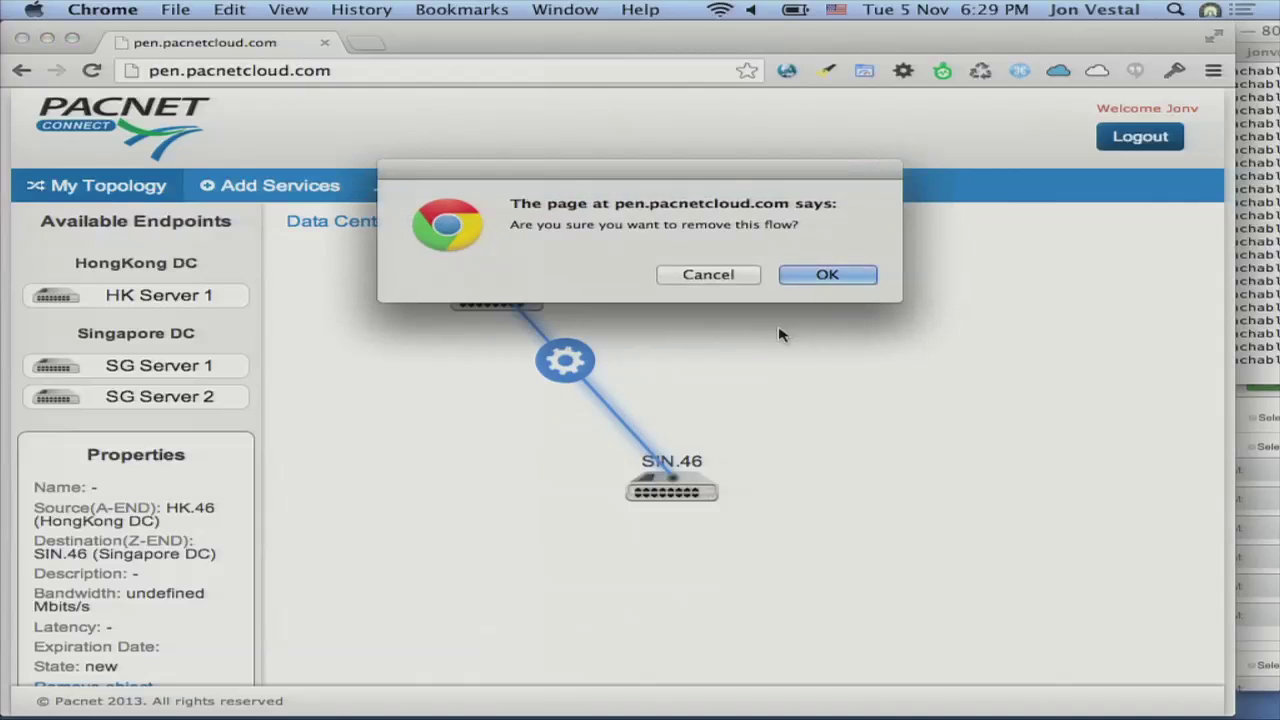
{"action": "left_click", "coordinate": [822, 275]}
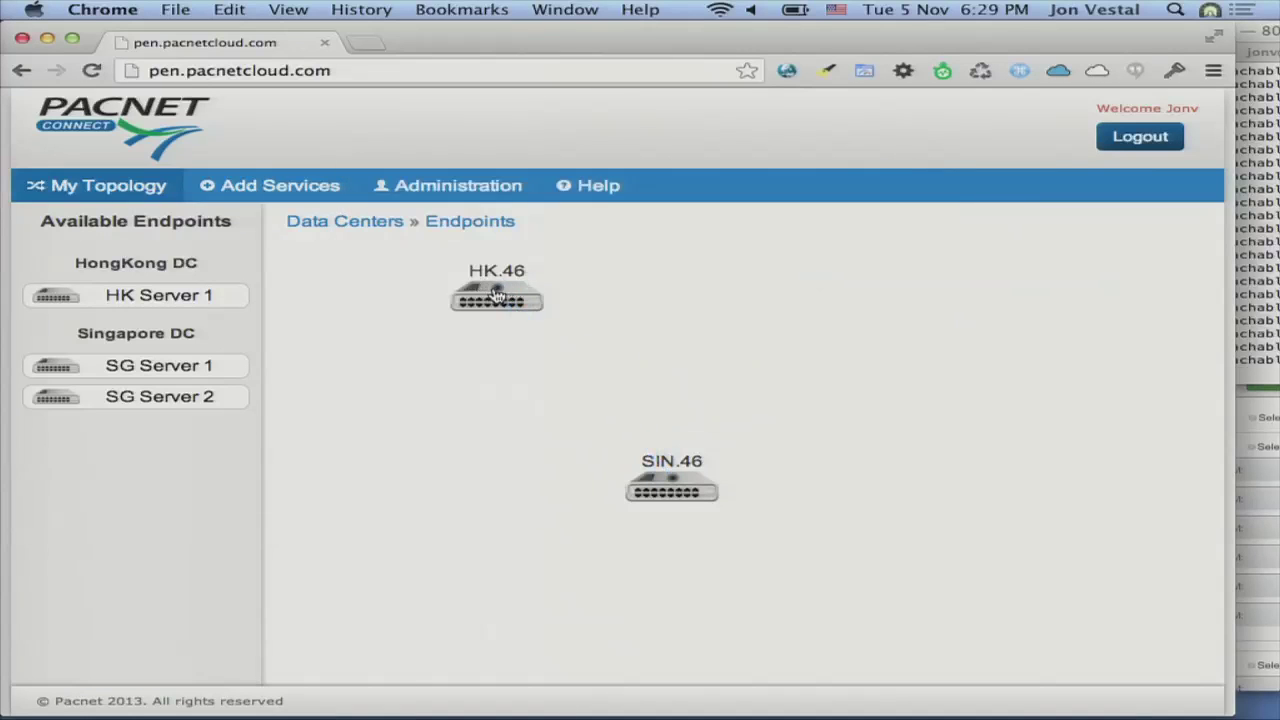
Draw a flow from HK.46 to SIN.46 and enter "test" as both its name and description.
{"action": "left_click_drag", "start_coordinate": [497, 293], "coordinate": [673, 483]}
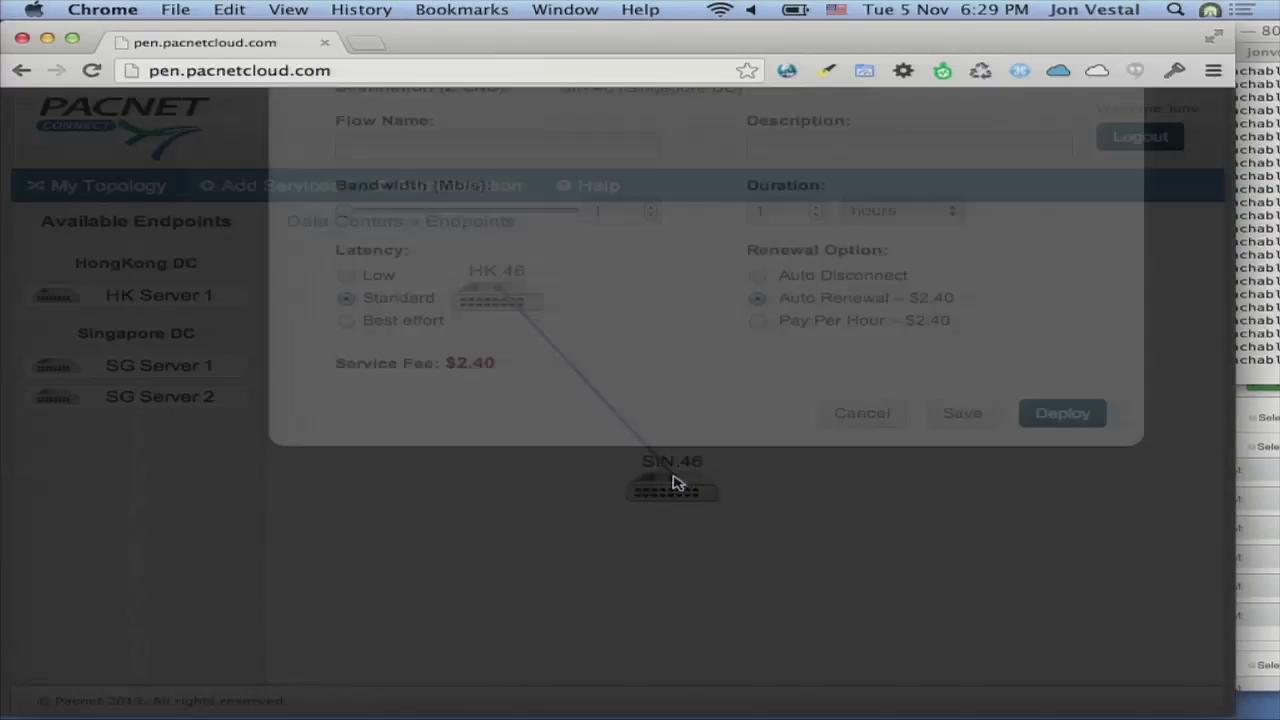
{"action": "left_click", "coordinate": [485, 323]}
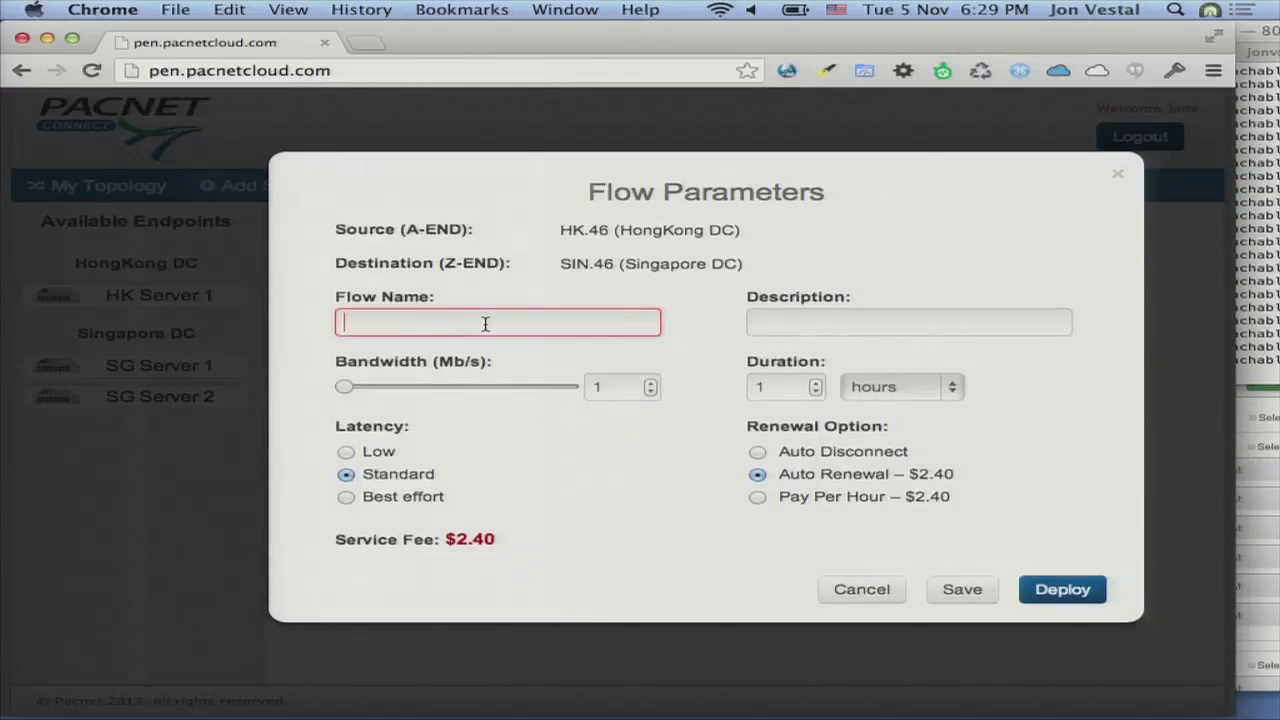
{"action": "type", "text": "test"}
{"action": "key", "text": "Tab"}
{"action": "type", "text": "tes"}
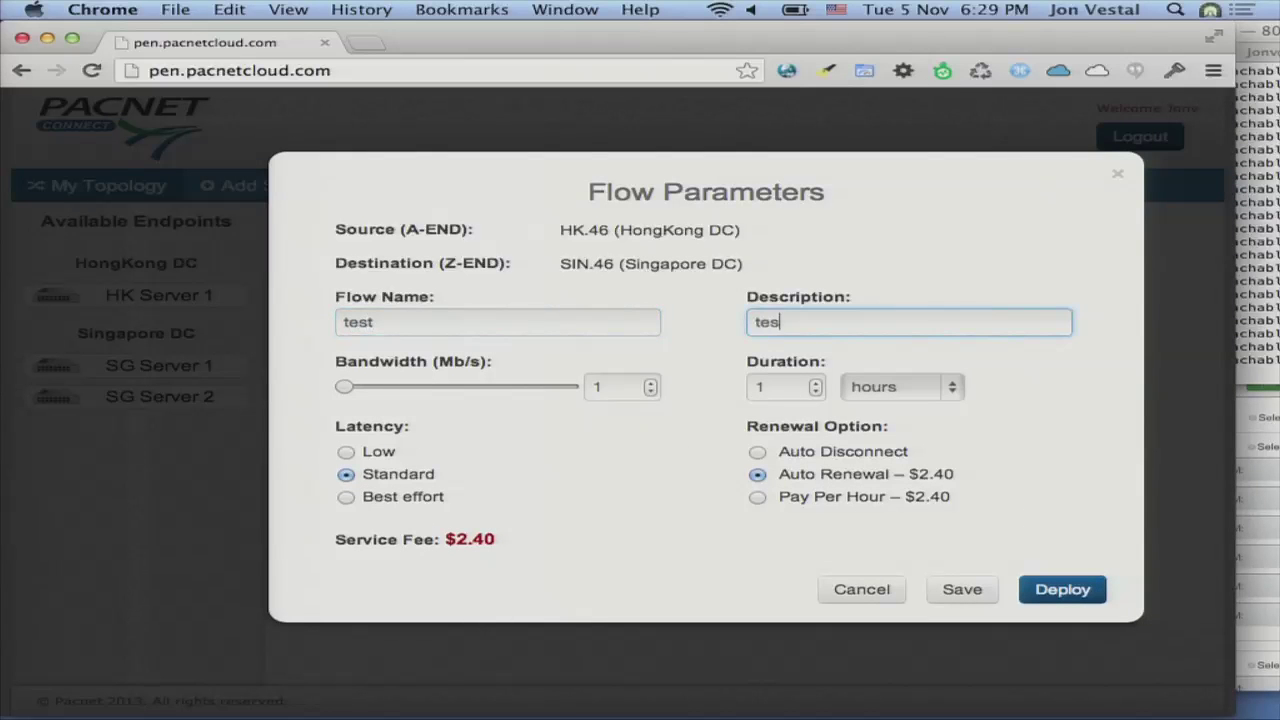
{"action": "type", "text": "t"}
Set the test flow's bandwidth to 300 Mb/s and its duration to 1 week.
{"action": "key", "text": "Tab"}
{"action": "key", "text": "Tab"}
{"action": "type", "text": "300"}
{"action": "key", "text": "Tab"}
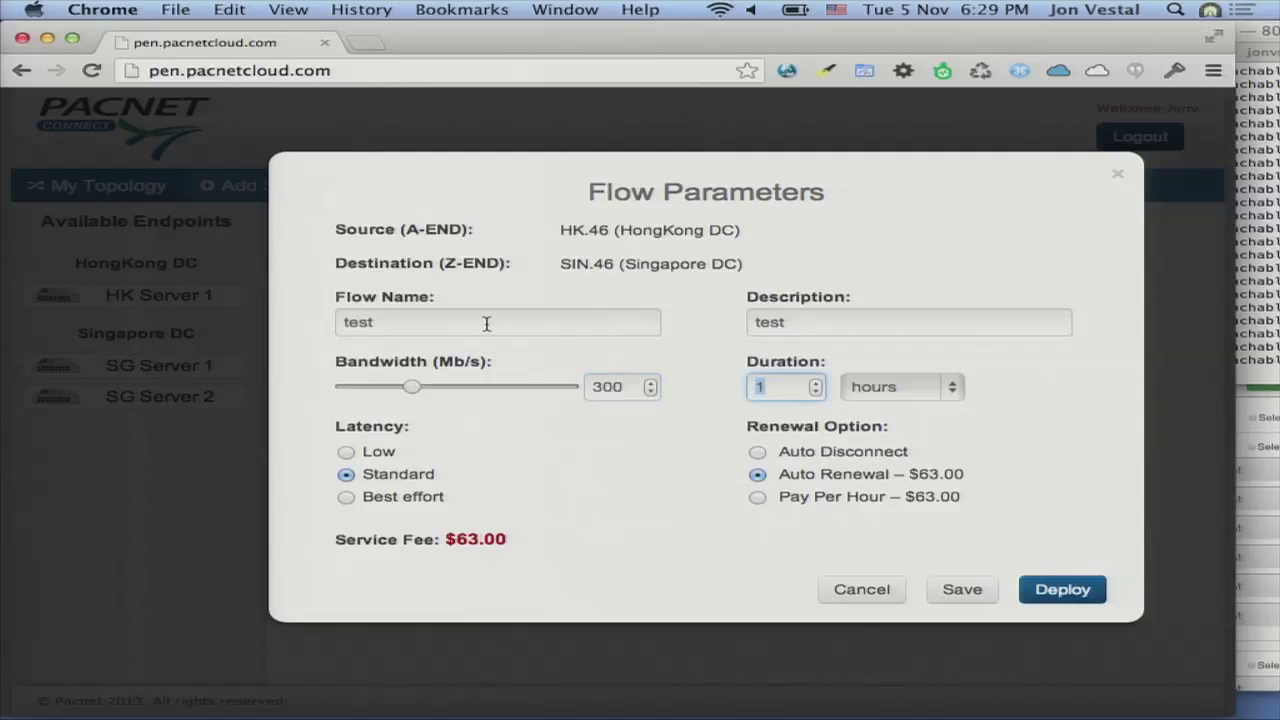
{"action": "left_click", "coordinate": [950, 392]}
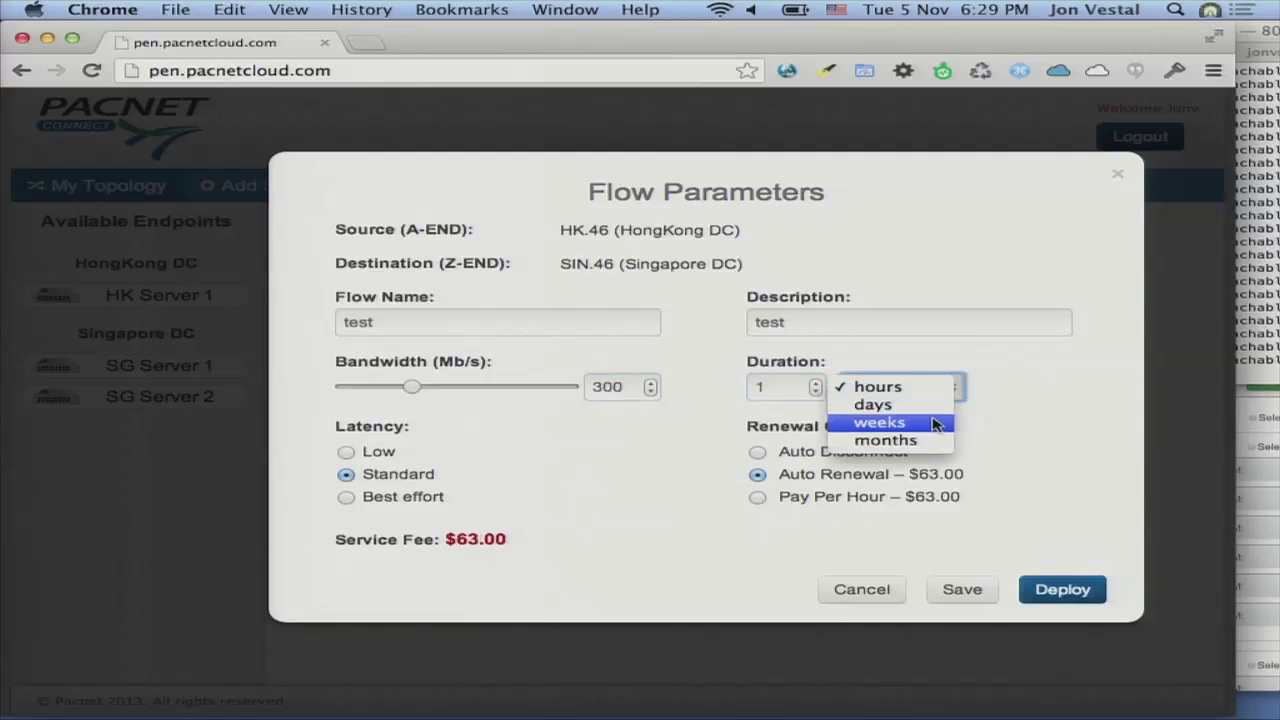
{"action": "left_click", "coordinate": [935, 423]}
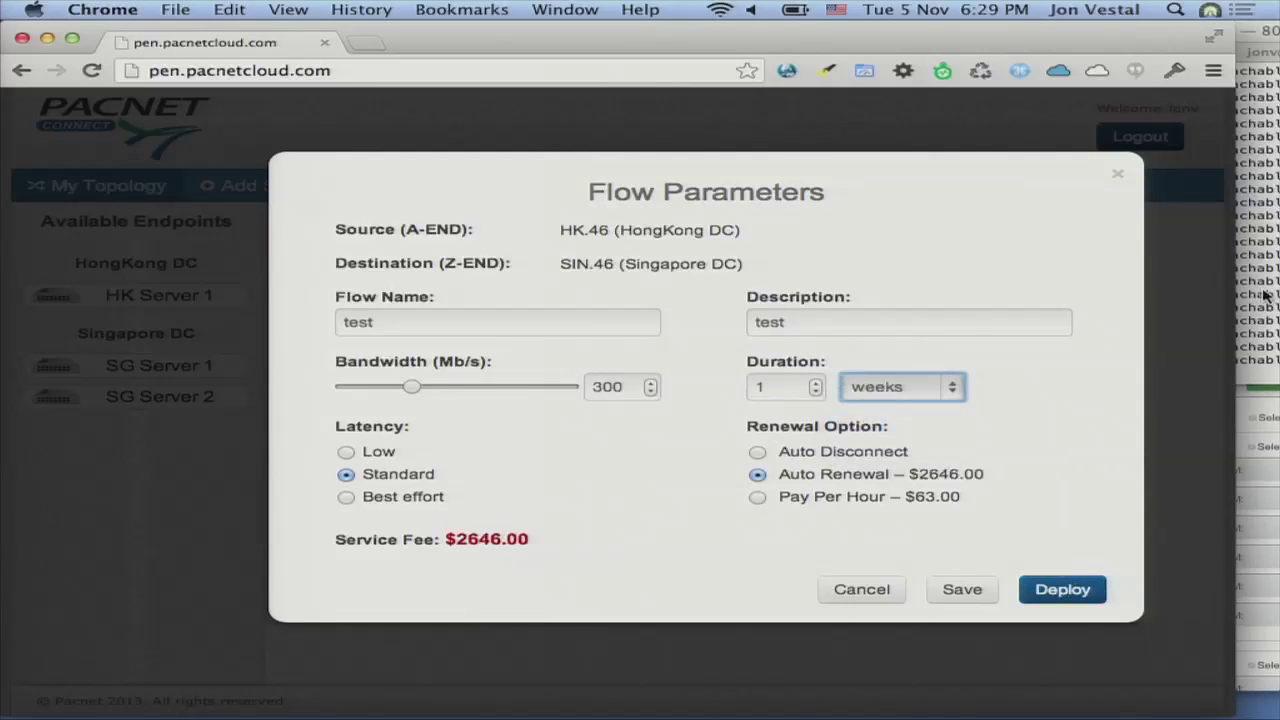
Bring the Singapore gateway terminal's ping output into view beside the flow form and deploy the test flow.
{"action": "left_click", "coordinate": [1265, 295]}
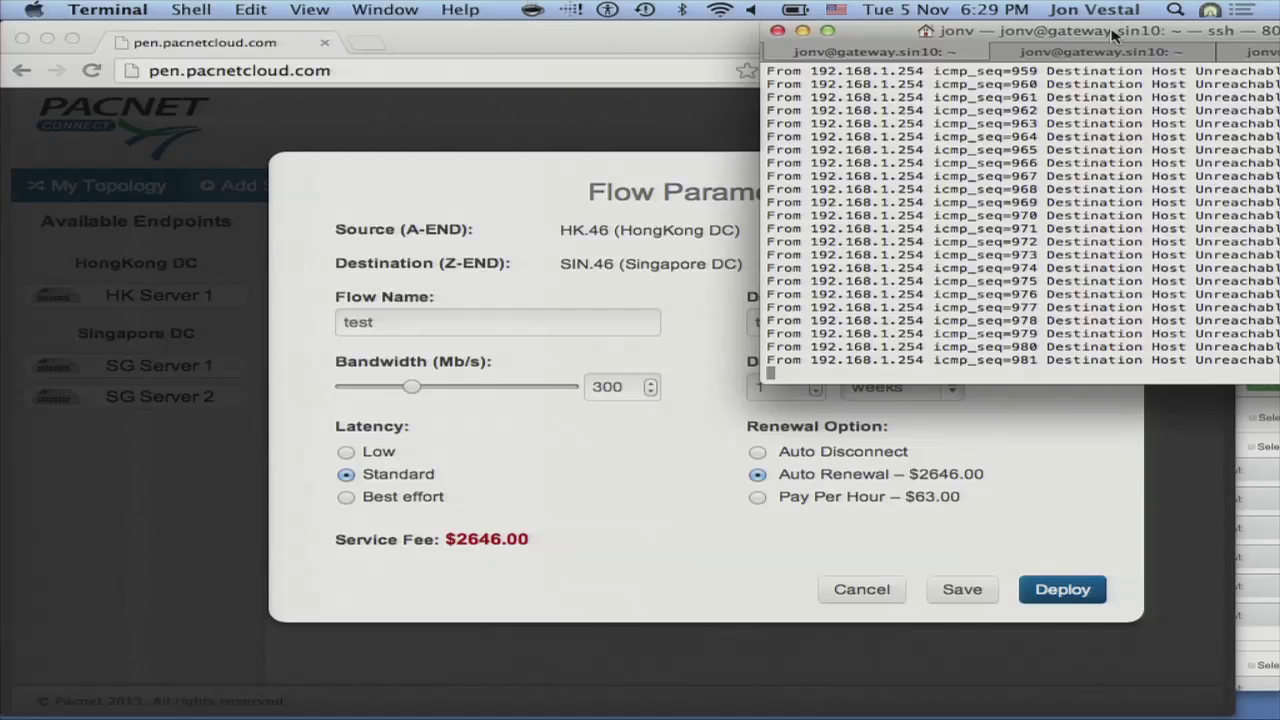
{"action": "left_click_drag", "start_coordinate": [1113, 33], "coordinate": [1083, 33]}
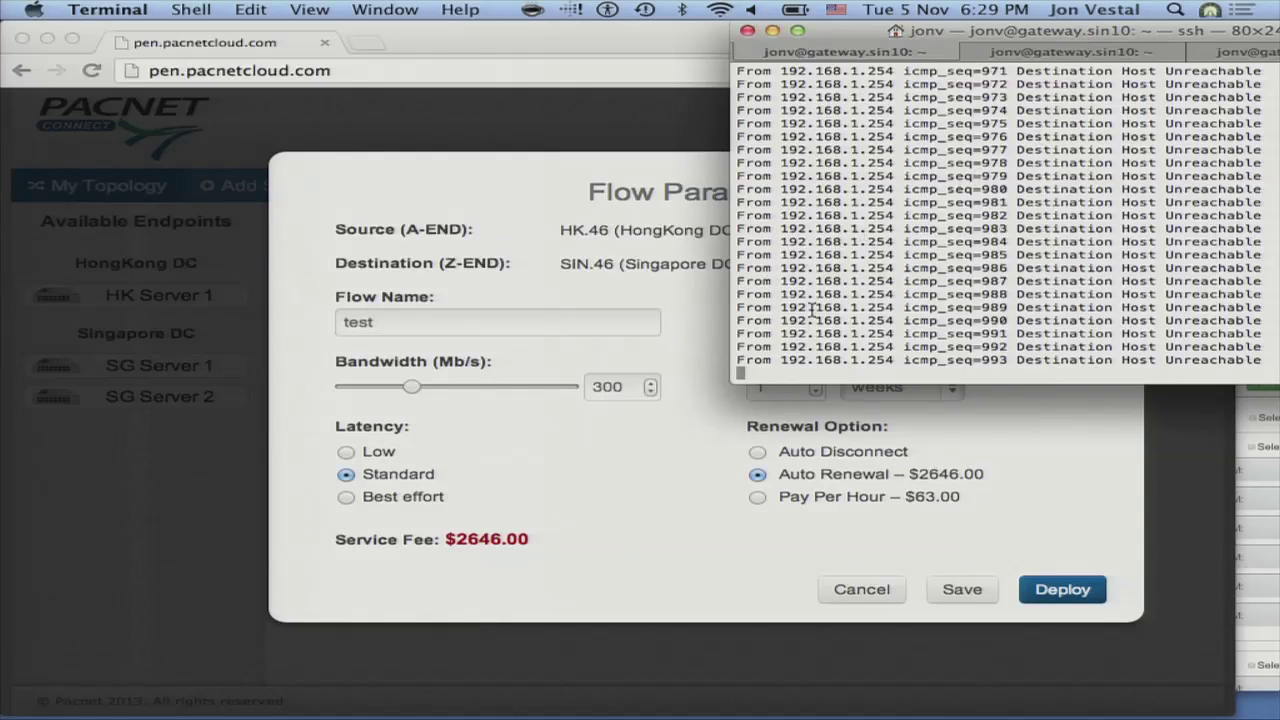
{"action": "left_click", "coordinate": [643, 577]}
{"action": "left_click", "coordinate": [1083, 589]}
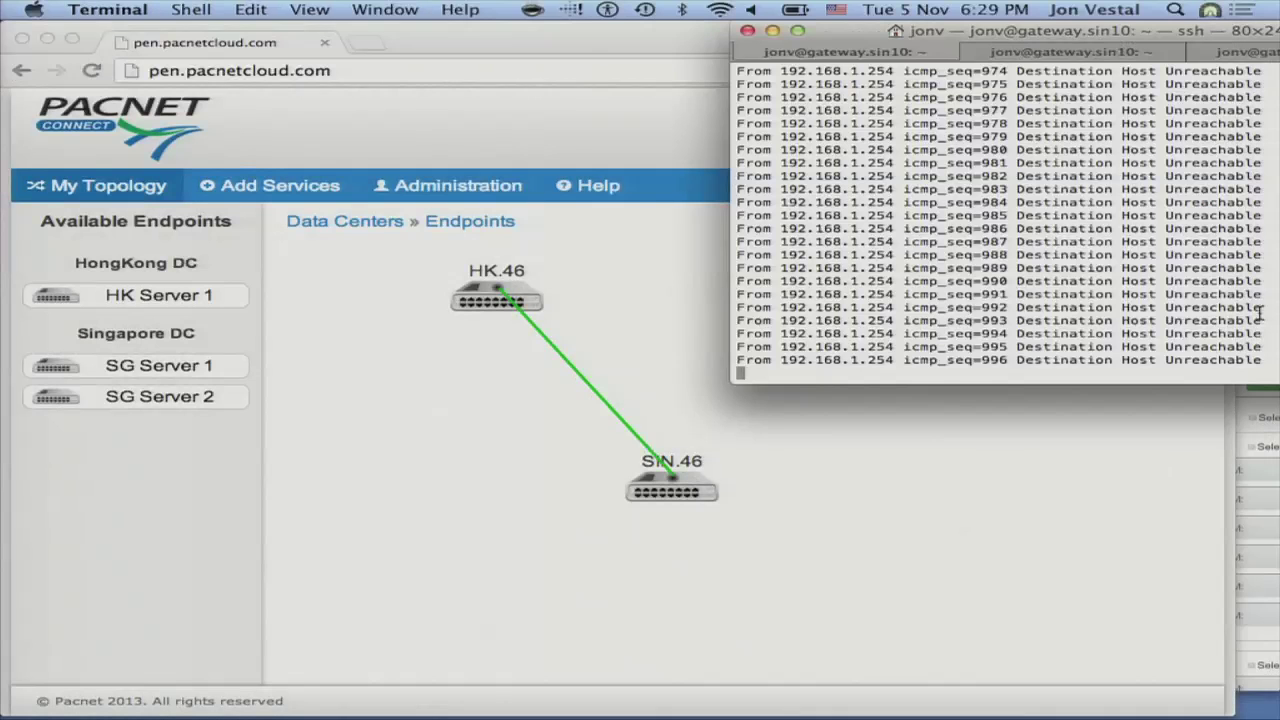
{"action": "left_click", "coordinate": [1258, 318]}
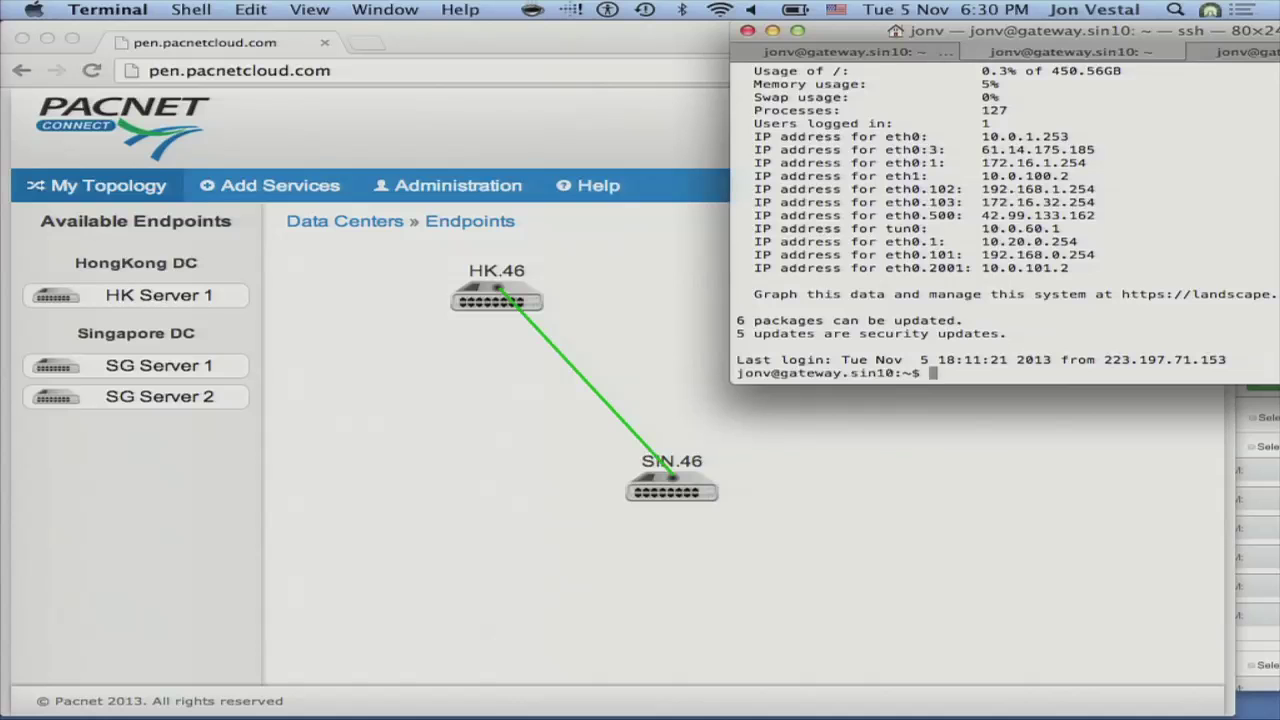
Start an iperf UDP server on the Singapore gateway with one-second reports in Mbits, using "iperf -s -u -i 1 -f m".
{"action": "type", "text": "iperf -s -u -i 1 -f m"}
{"action": "key", "text": "Return"}
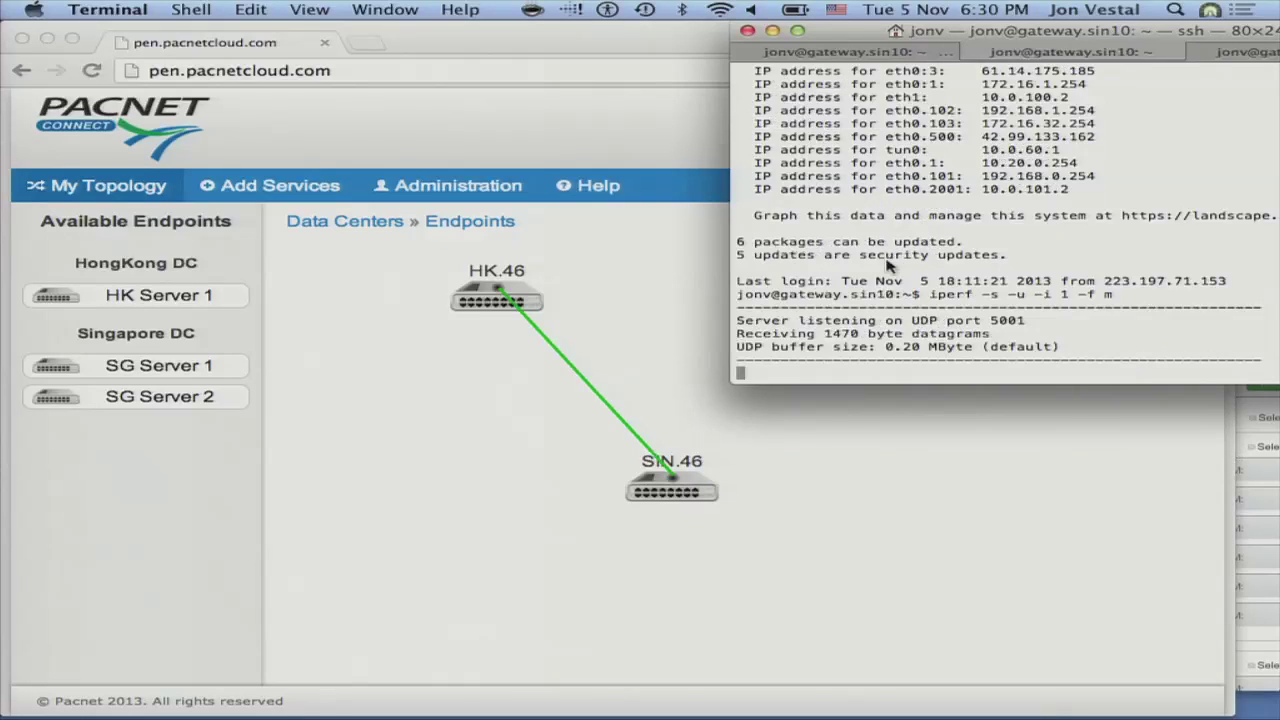
Bring the Hong Kong gateway terminal into view beside the Singapore one and stop its running iperf test.
{"action": "key", "text": "ctrl+Up"}
{"action": "left_click", "coordinate": [234, 206]}
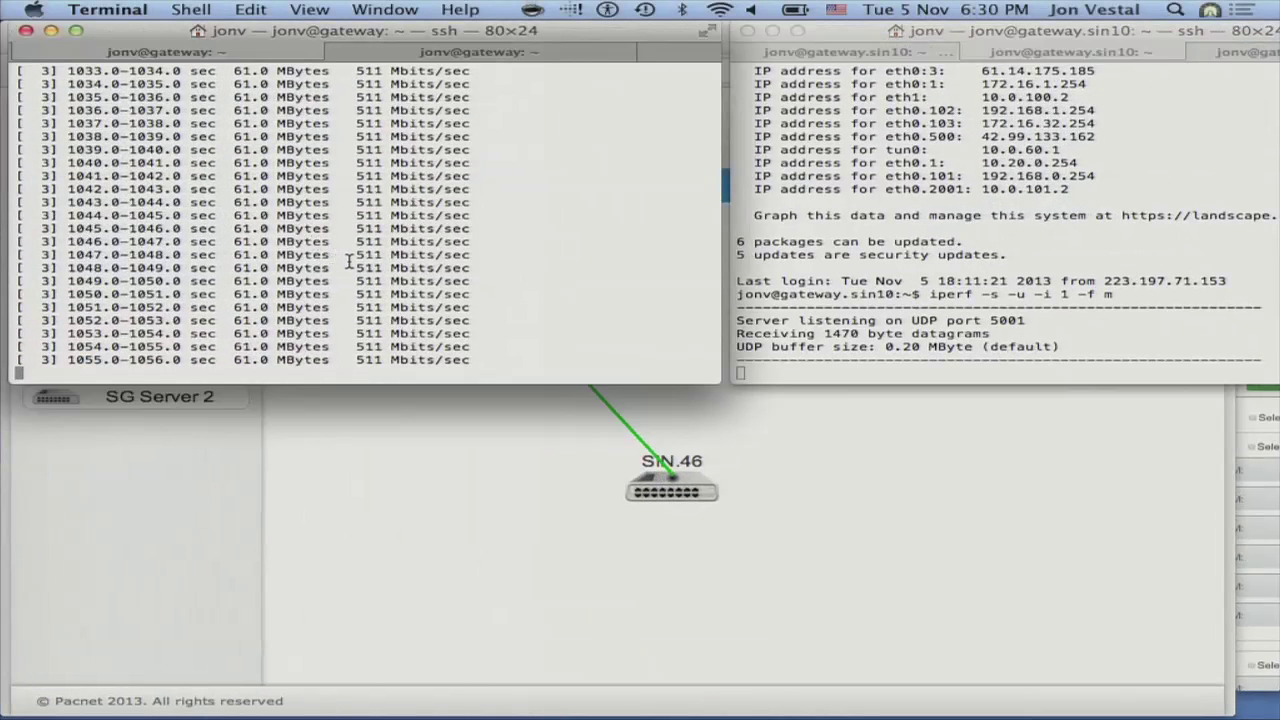
{"action": "key", "text": "ctrl+c"}
{"action": "key", "text": "ctrl+c"}
Try to rerun the previous iperf client command to 192.168.1.154 on the Hong Kong gateway, and abort it.
{"action": "key", "text": "Up"}
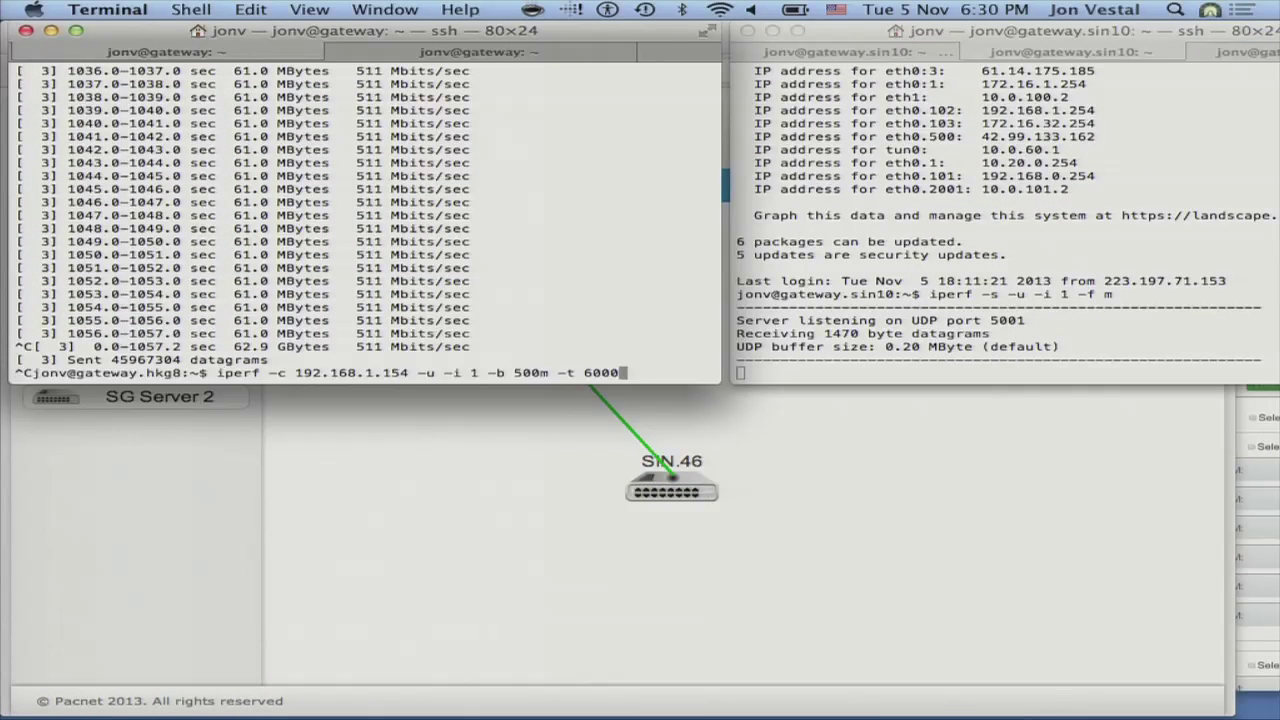
{"action": "key", "text": "Return"}
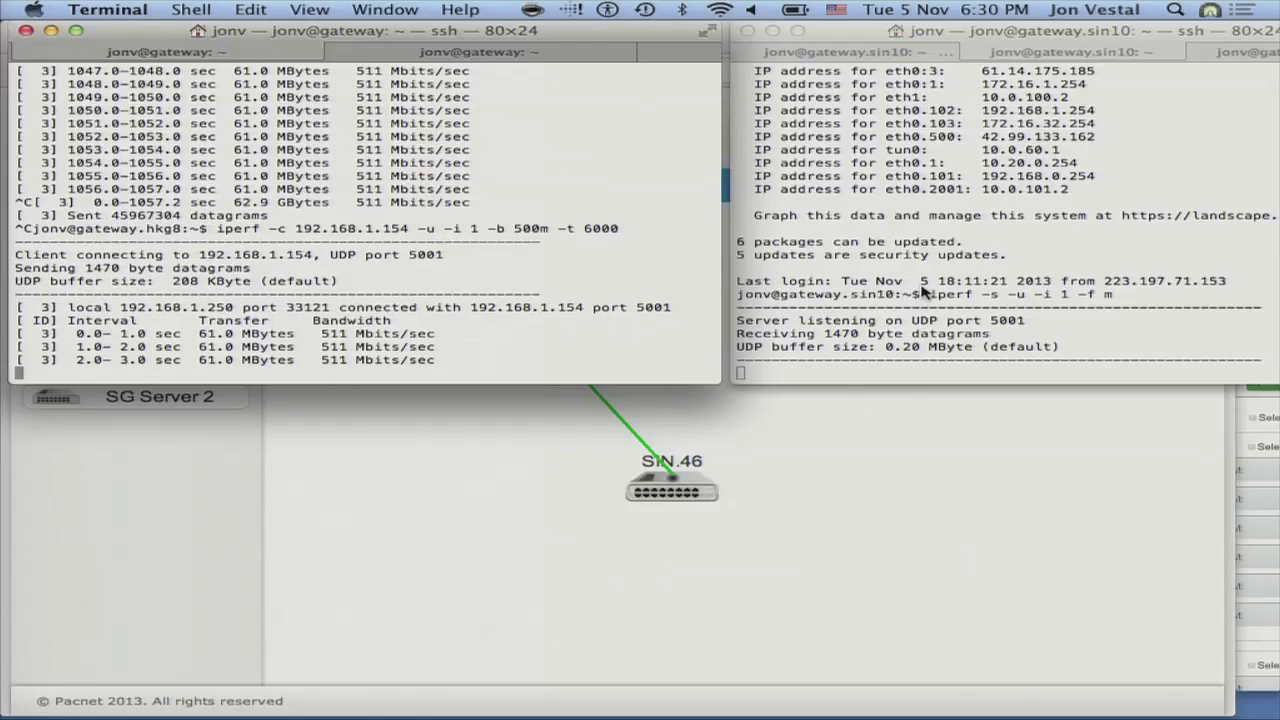
{"action": "key", "text": "ctrl+c"}
{"action": "key", "text": "Up"}
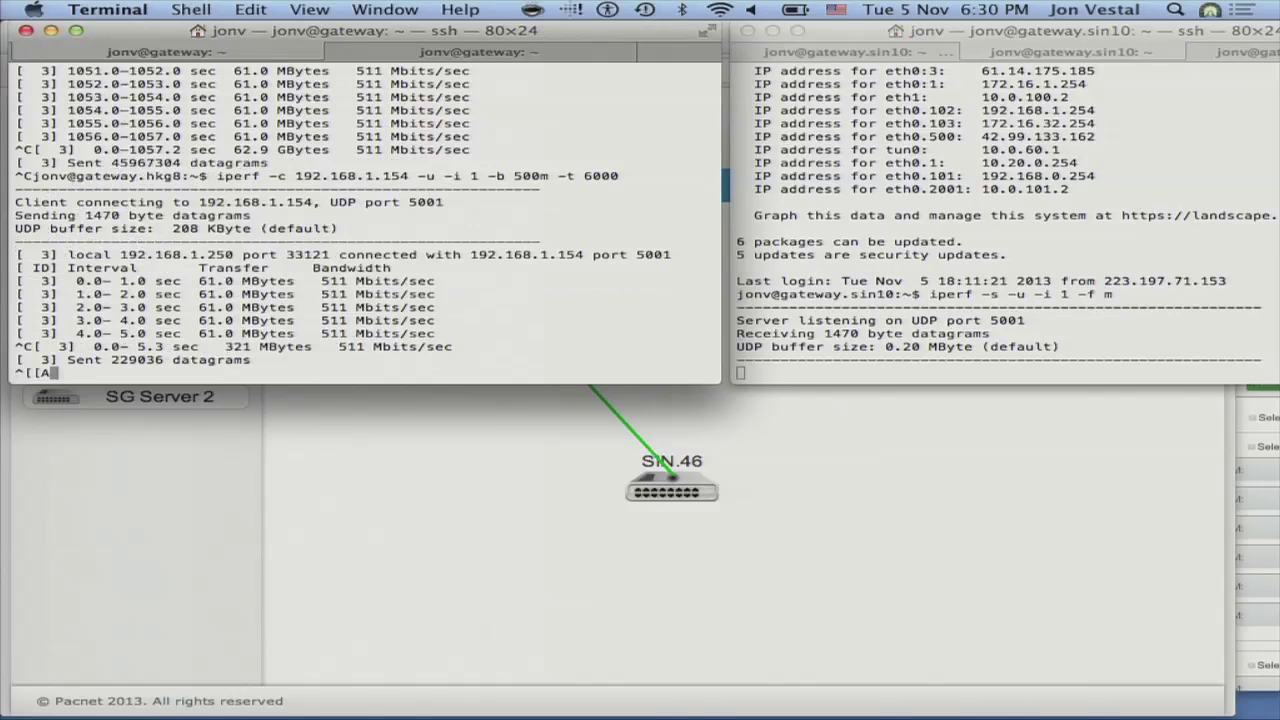
{"action": "key", "text": "ctrl+c"}
{"action": "key", "text": "ctrl+c"}
Run "iperf -c 192.168.1.254 -u -i 1 -b 500m -t 6000" on the Hong Kong gateway and bring focus to the Singapore server's output.
{"action": "key", "text": "Up"}
{"action": "key", "text": "Left"}
{"action": "key", "text": "Left"}
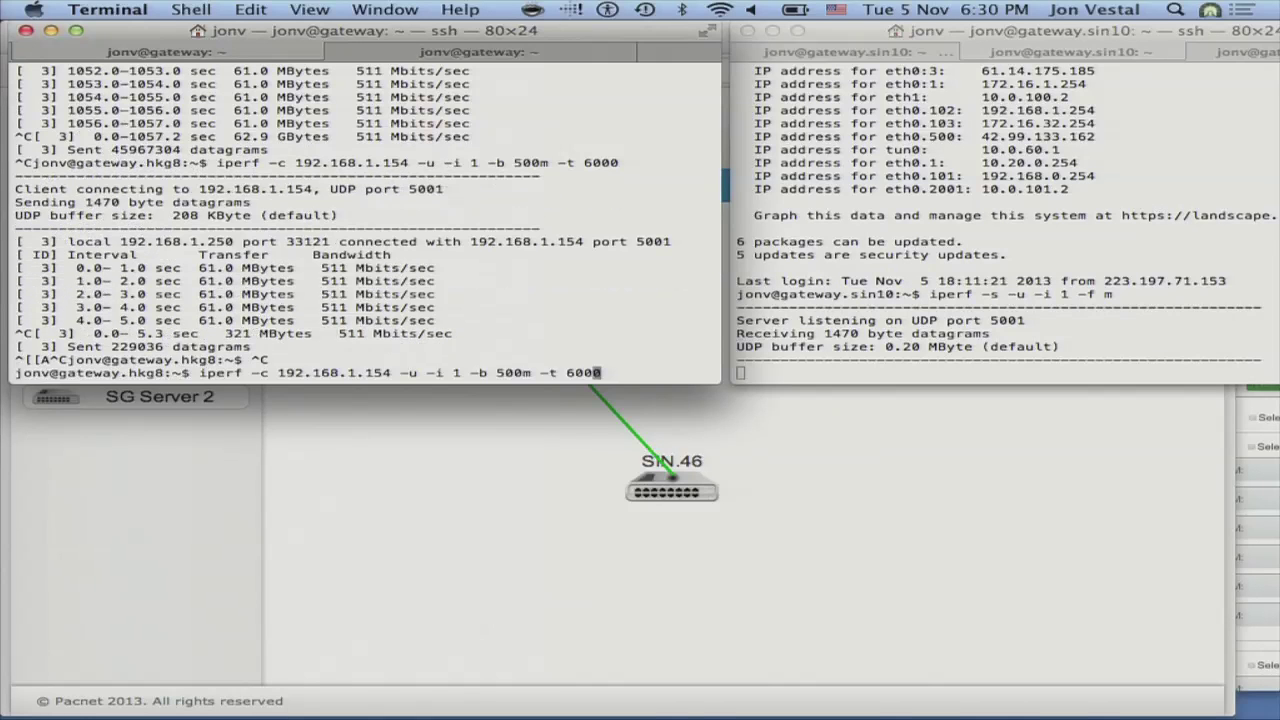
{"action": "key", "text": "Left"}
{"action": "key", "text": "Left"}
{"action": "key", "text": "Left"}
{"action": "key", "text": "Left"}
{"action": "key", "text": "Left"}
{"action": "key", "text": "Left"}
{"action": "key", "text": "Left"}
{"action": "key", "text": "Left"}
{"action": "key", "text": "Left"}
{"action": "key", "text": "Left"}
{"action": "key", "text": "Left"}
{"action": "key", "text": "Left"}
{"action": "key", "text": "Left"}
{"action": "key", "text": "Left"}
{"action": "key", "text": "Left"}
{"action": "key", "text": "Left"}
{"action": "key", "text": "Left"}
{"action": "key", "text": "Left"}
{"action": "key", "text": "Left"}
{"action": "key", "text": "Left"}
{"action": "key", "text": "Left"}
{"action": "key", "text": "BackSpace"}
{"action": "type", "text": "2"}
{"action": "key", "text": "Return"}
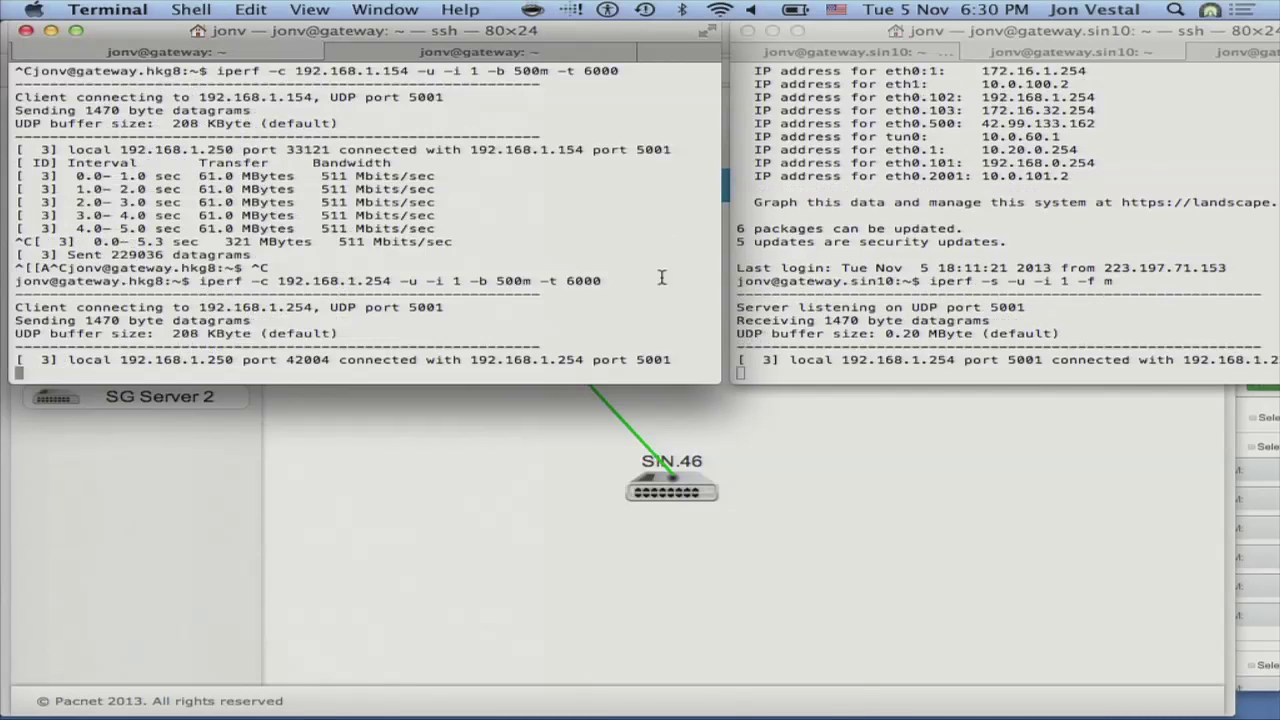
{"action": "left_click", "coordinate": [1005, 260]}
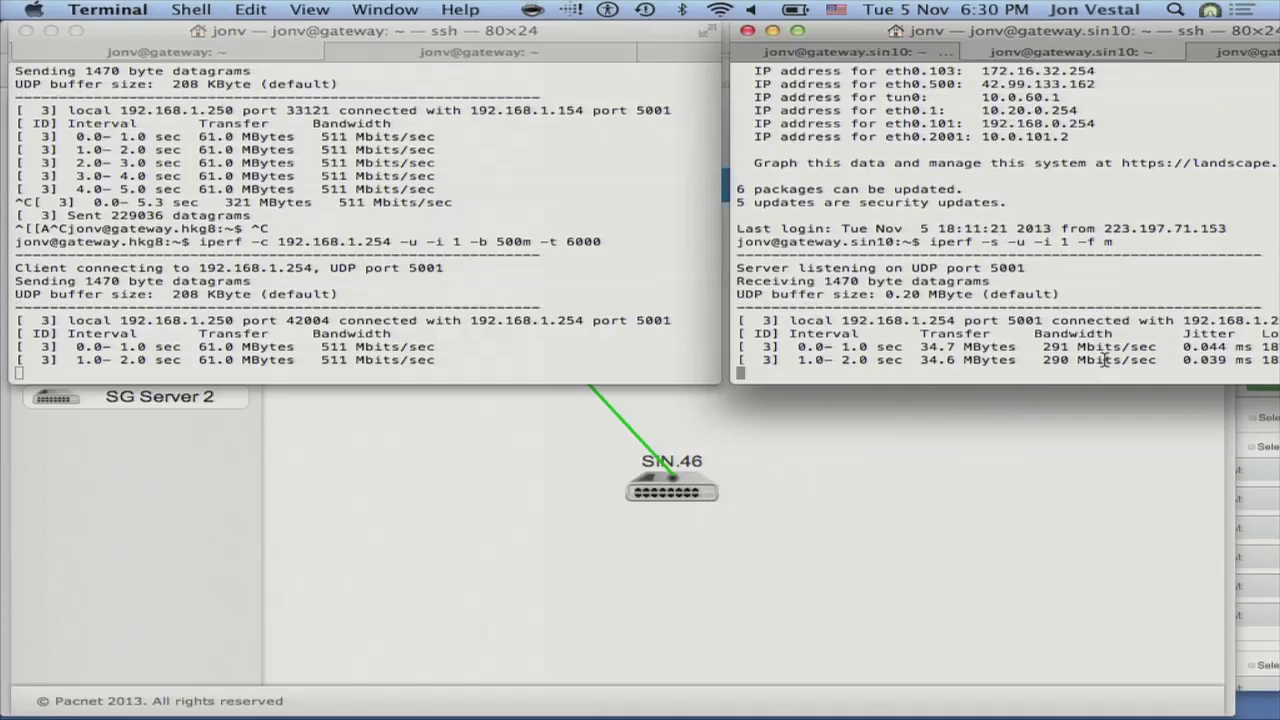